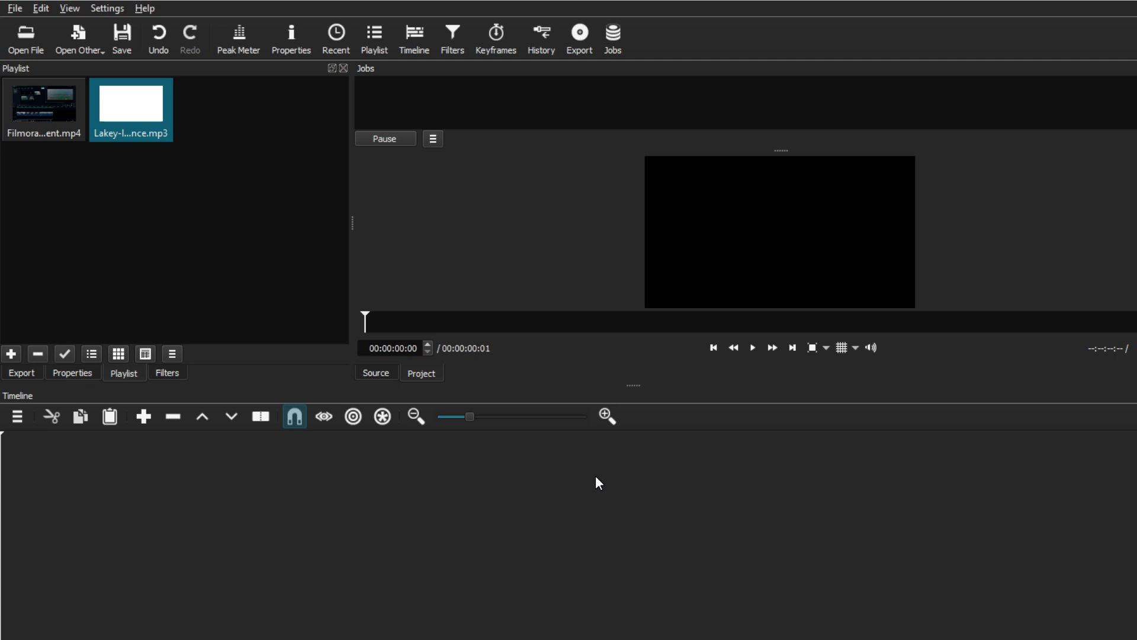
# Step: Open Audio Editor 4.wav from Documents > Audacity into the source player
pyautogui.click(70, 129)
pyautogui.click(108, 130)
pyautogui.click(84, 132)
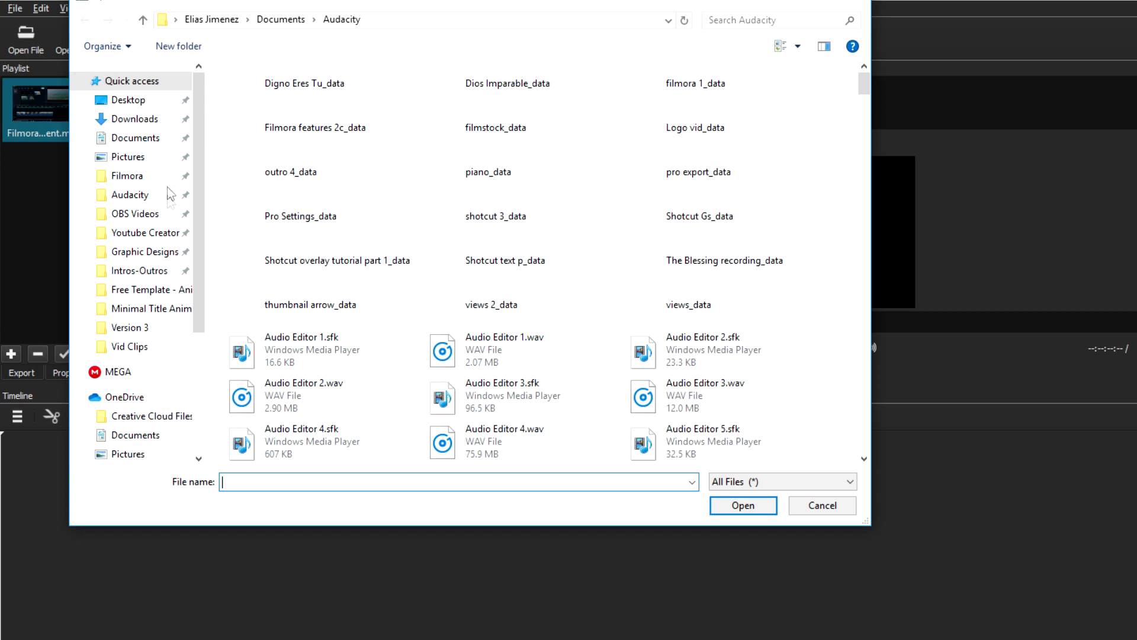
pyautogui.scroll(-2, 348, 294)
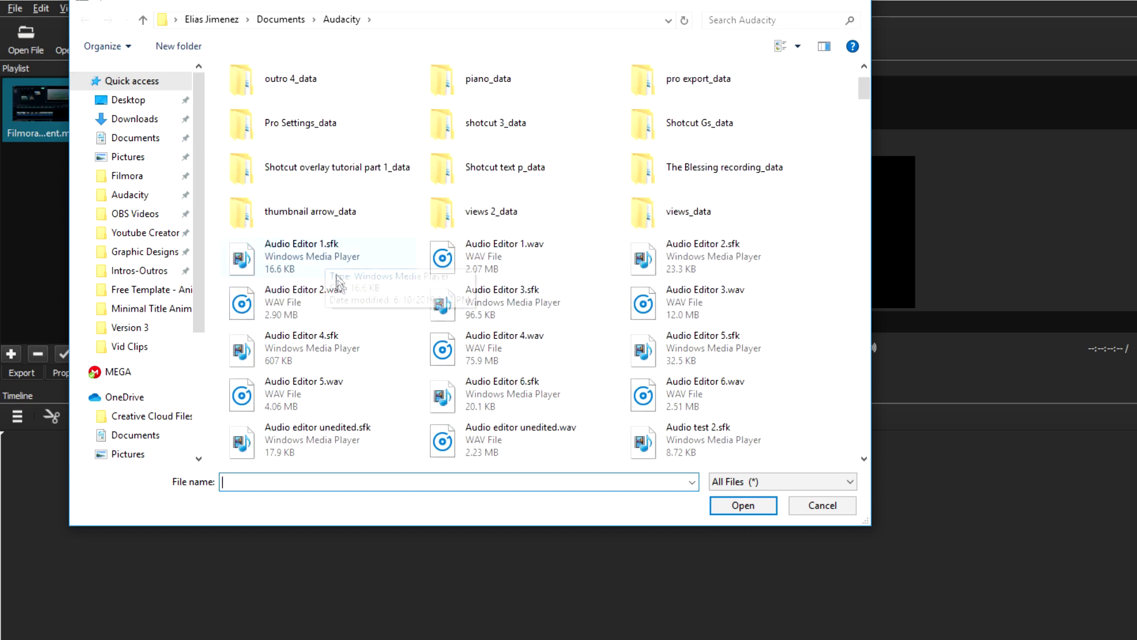
pyautogui.scroll(-3, 334, 314)
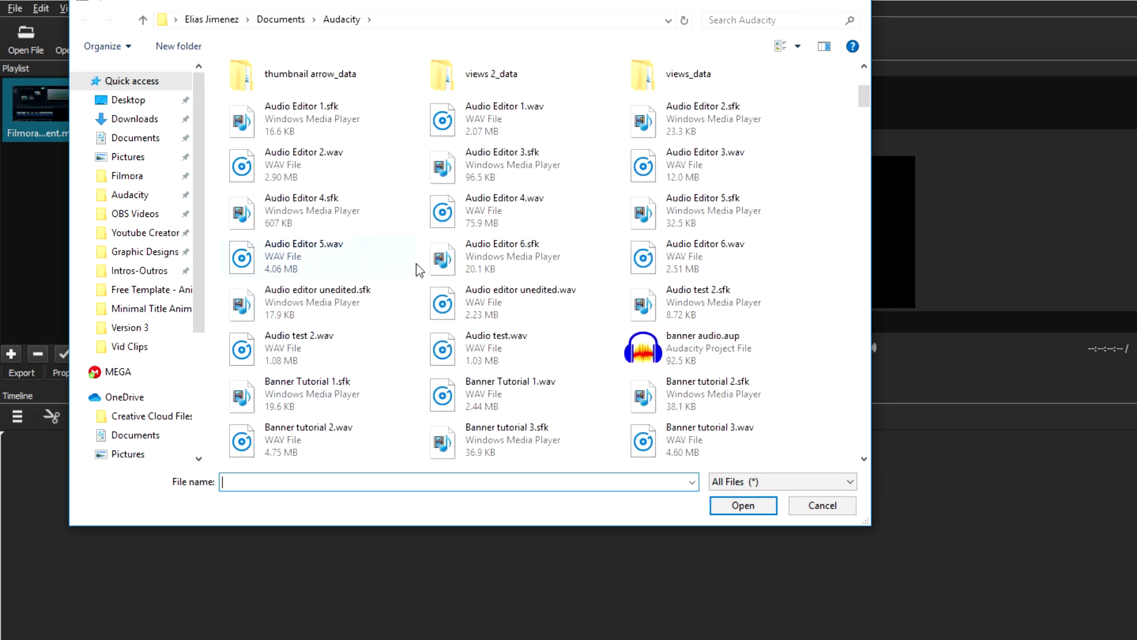
pyautogui.click(484, 218)
pyautogui.click(744, 509)
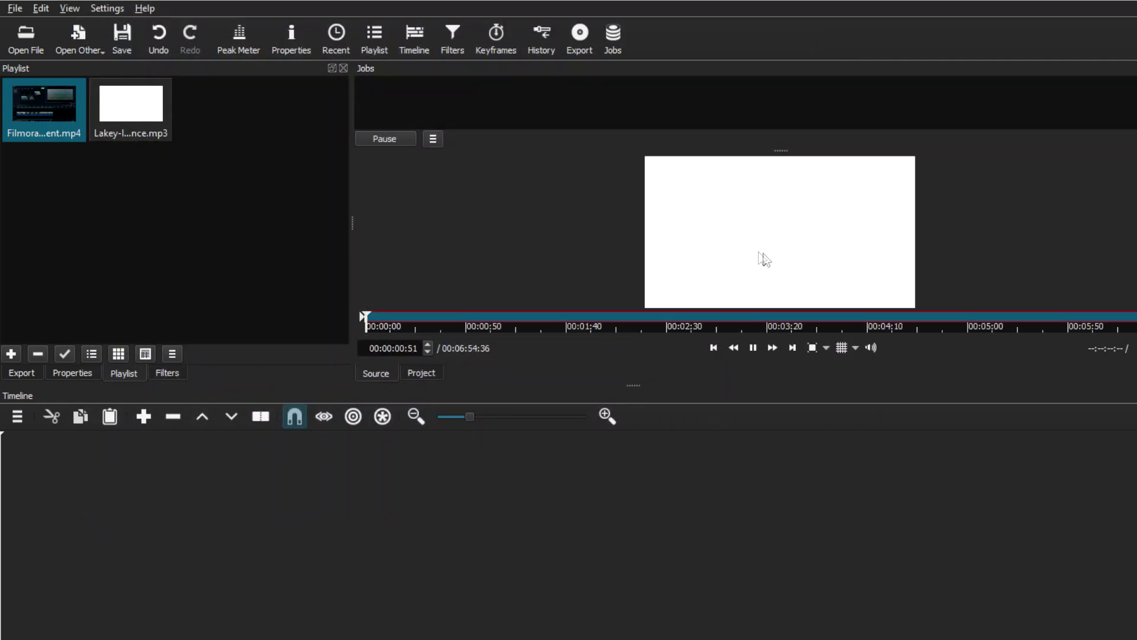
# Step: Pause the Audio Editor 4.wav preview and drag it into the playlist as a third item
pyautogui.click(754, 349)
pyautogui.moveTo(746, 271); pyautogui.dragTo(188, 114)
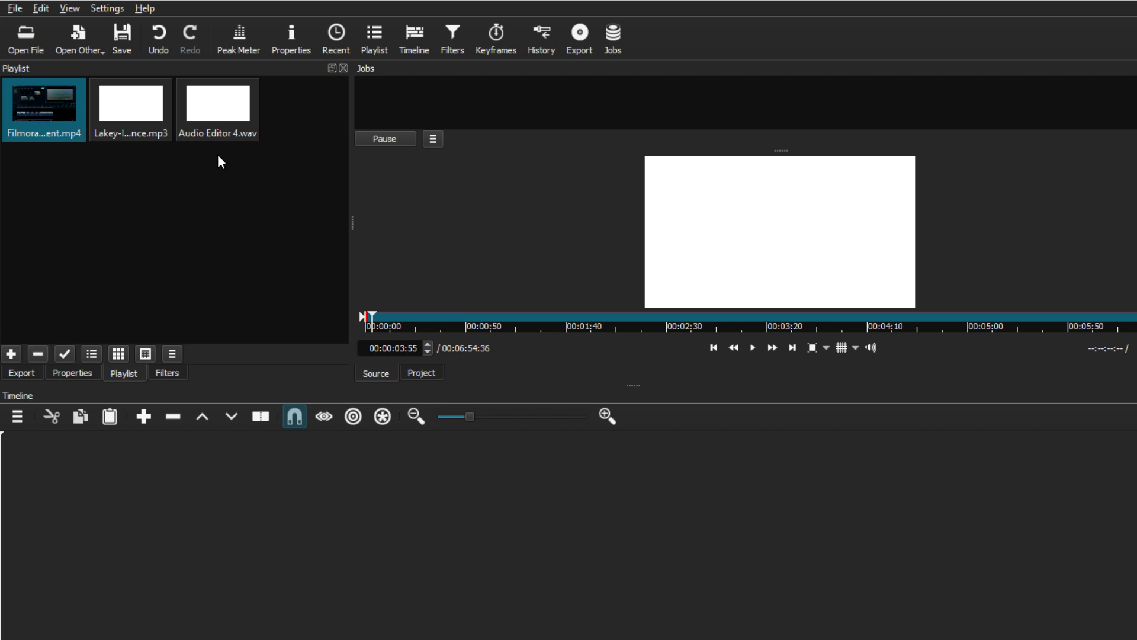
# Step: Add a video track and place Filmora 2 Trimming Segment.mp4 at the start of V1
pyautogui.click(26, 418)
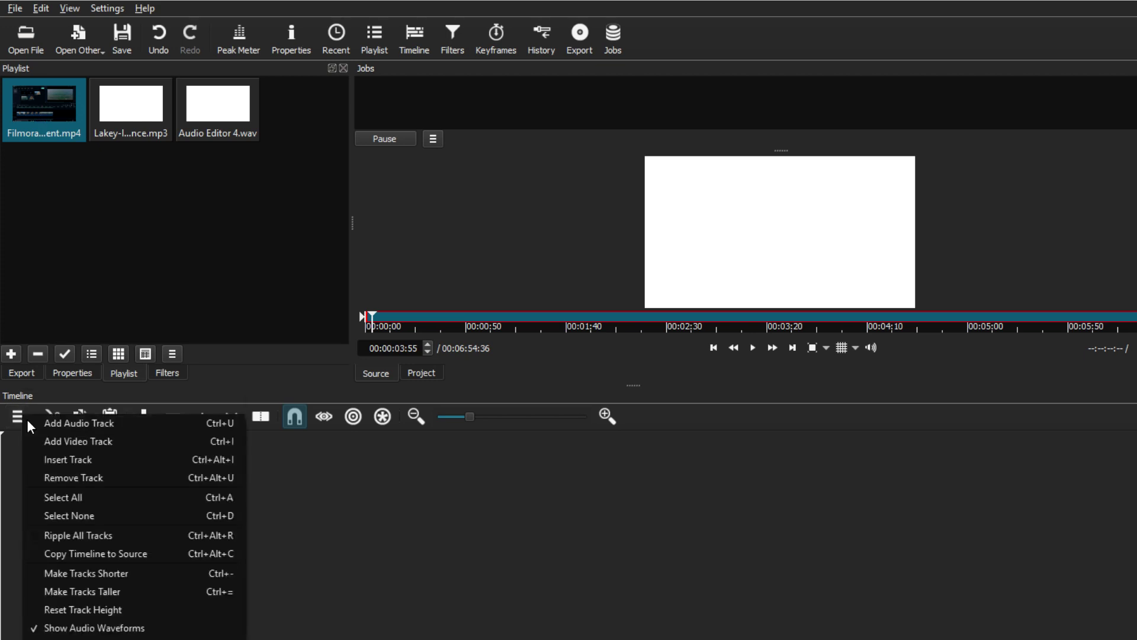
pyautogui.click(51, 442)
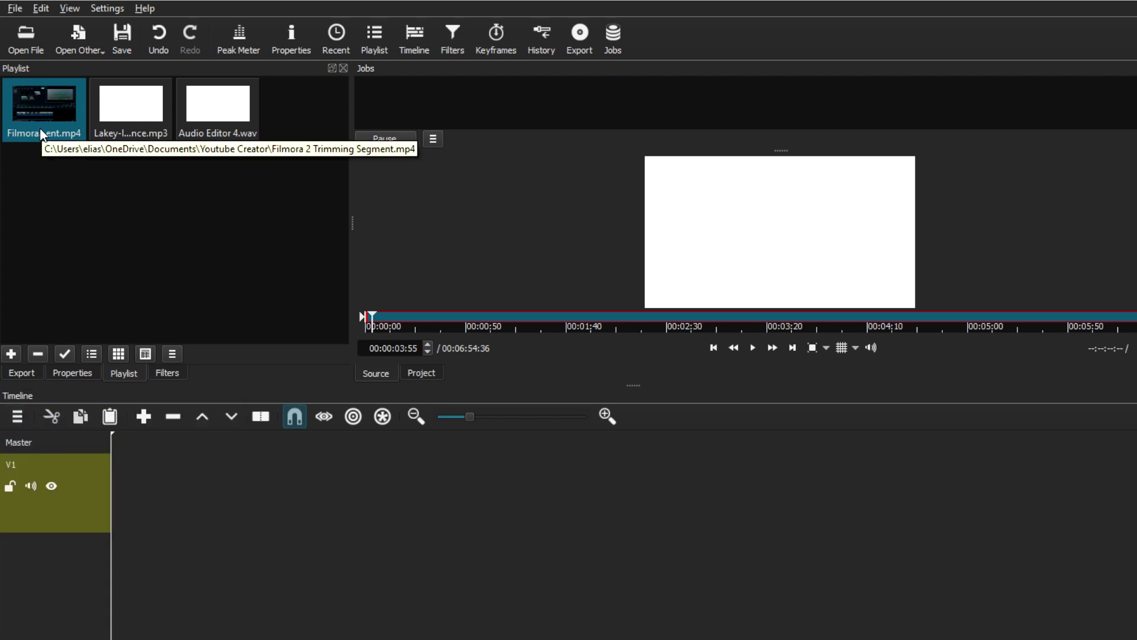
pyautogui.moveTo(177, 332); pyautogui.dragTo(118, 505)
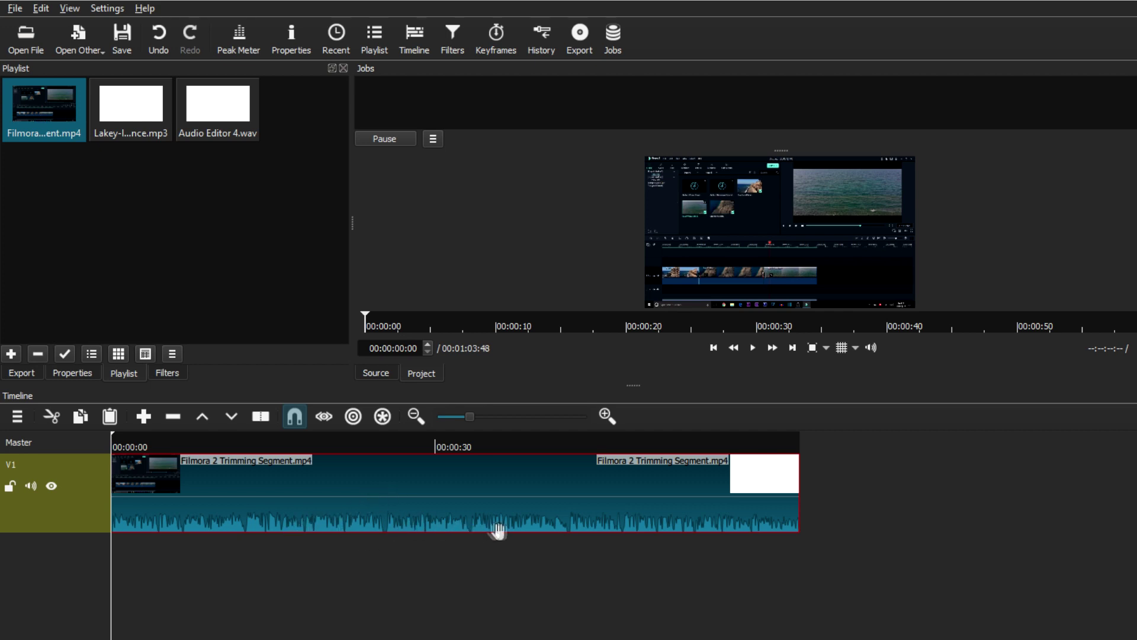
# Step: Detach the Filmora clip's audio onto A1 and remove that detached audio clip
pyautogui.rightClick(379, 499)
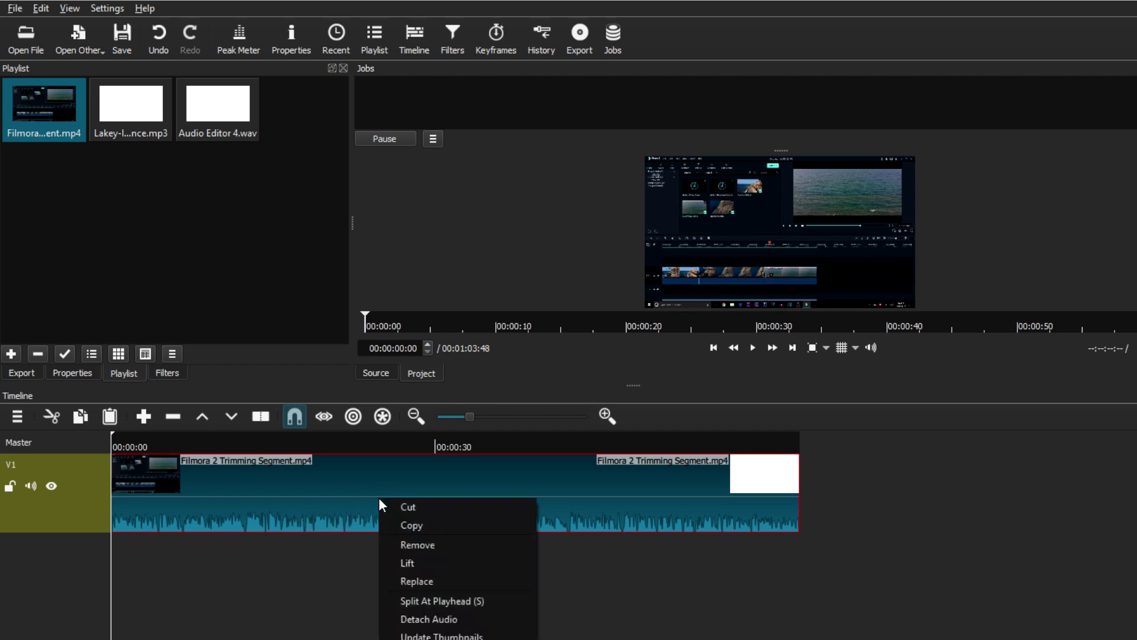
pyautogui.click(427, 618)
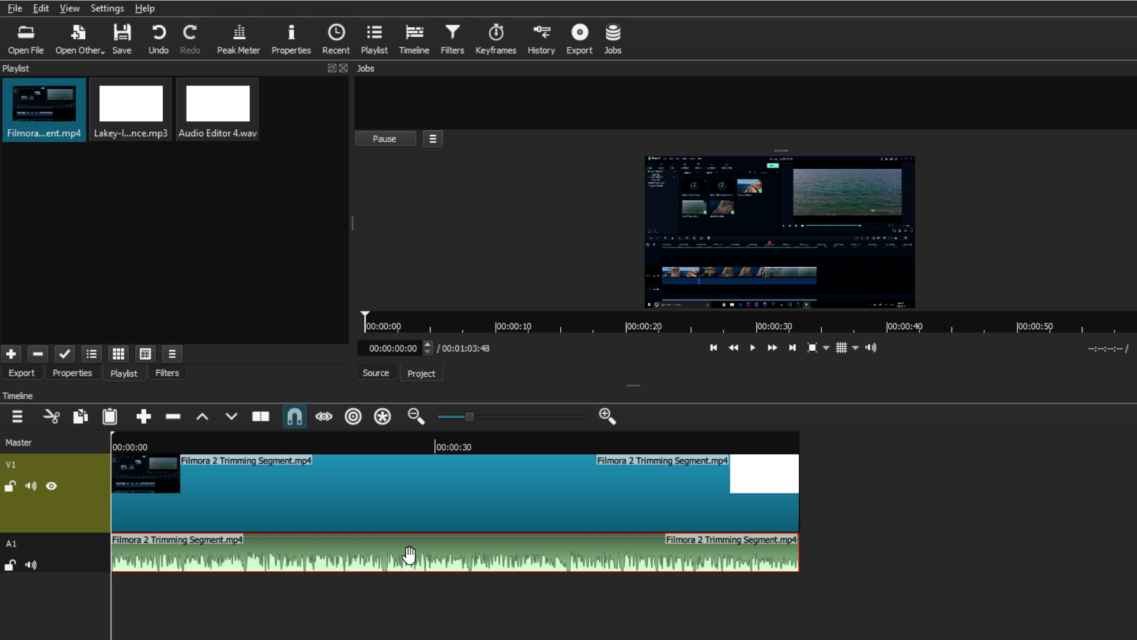
pyautogui.click(32, 565)
pyautogui.click(32, 568)
pyautogui.rightClick(400, 544)
pyautogui.click(444, 593)
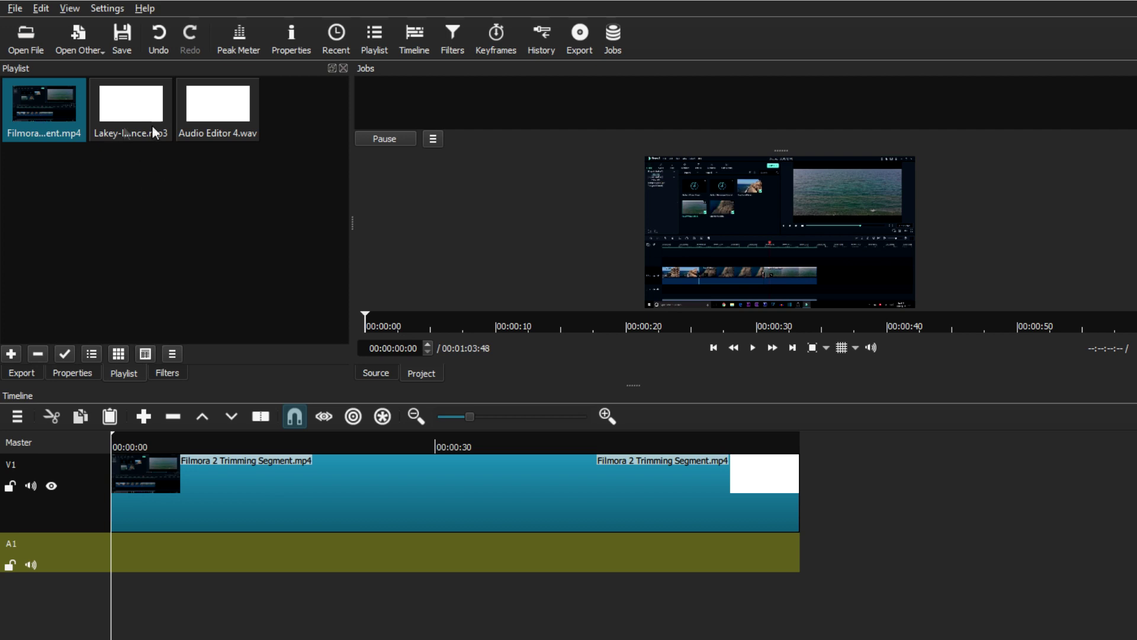
# Step: Place Audio Editor 4.wav on A1 from 00:00:00 and set the playhead at the video's end
pyautogui.click(209, 130)
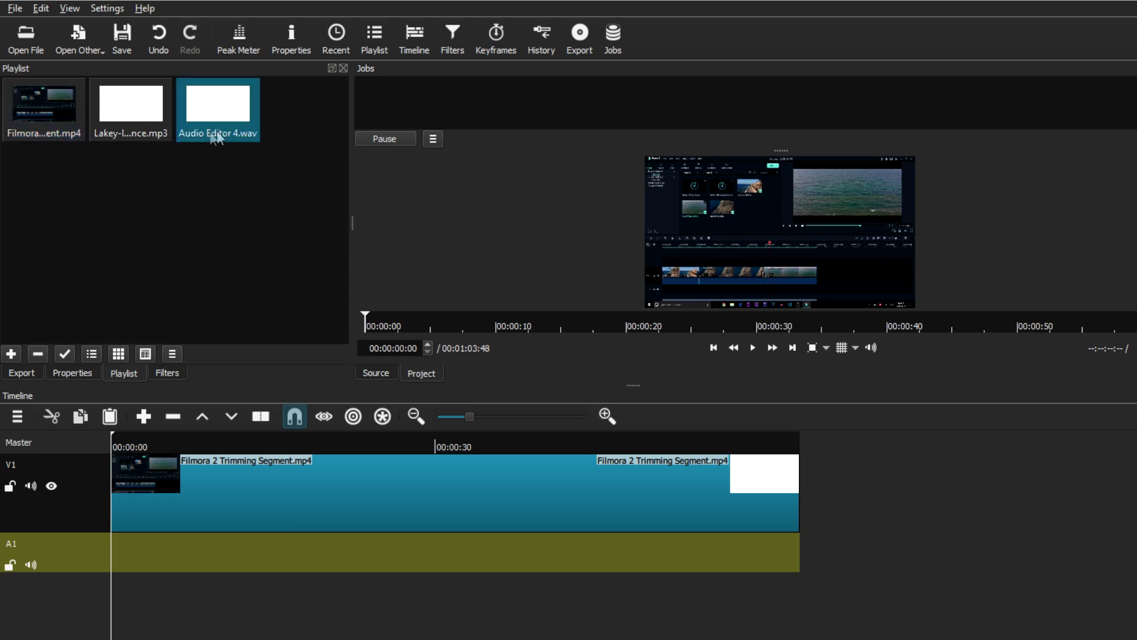
pyautogui.moveTo(271, 508); pyautogui.dragTo(115, 560)
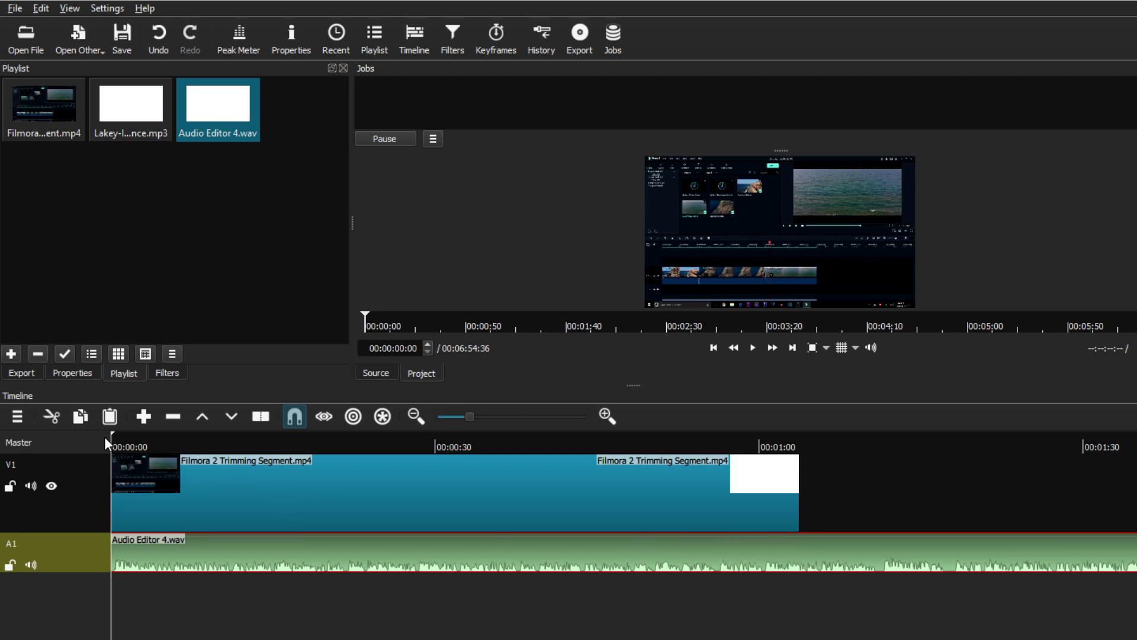
pyautogui.press('space')
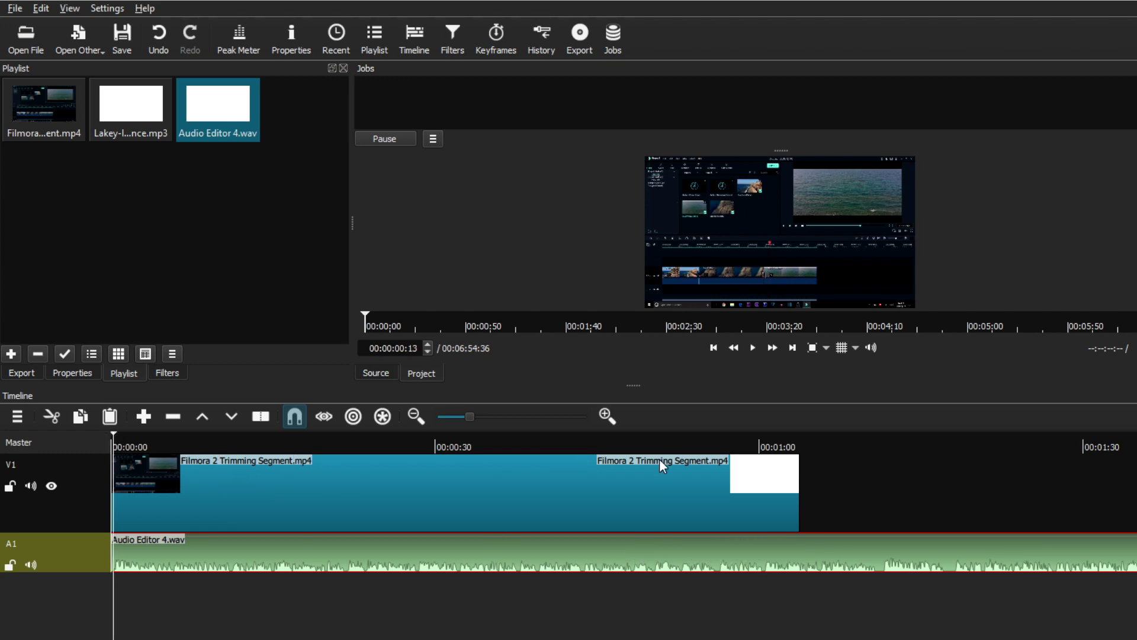
pyautogui.click(807, 430)
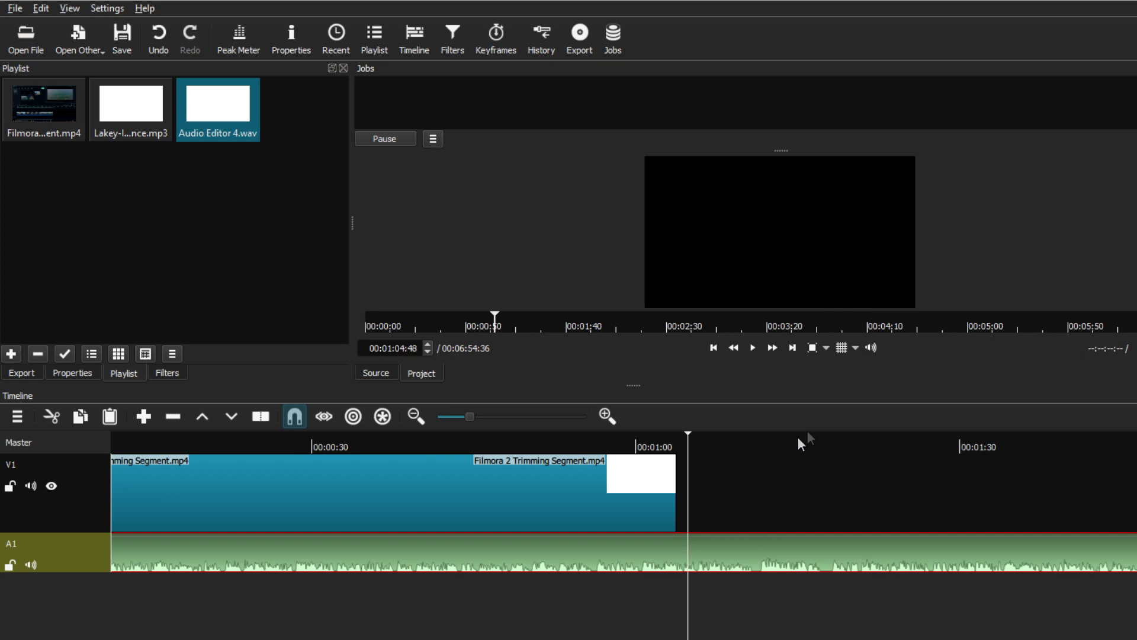
pyautogui.click(684, 439)
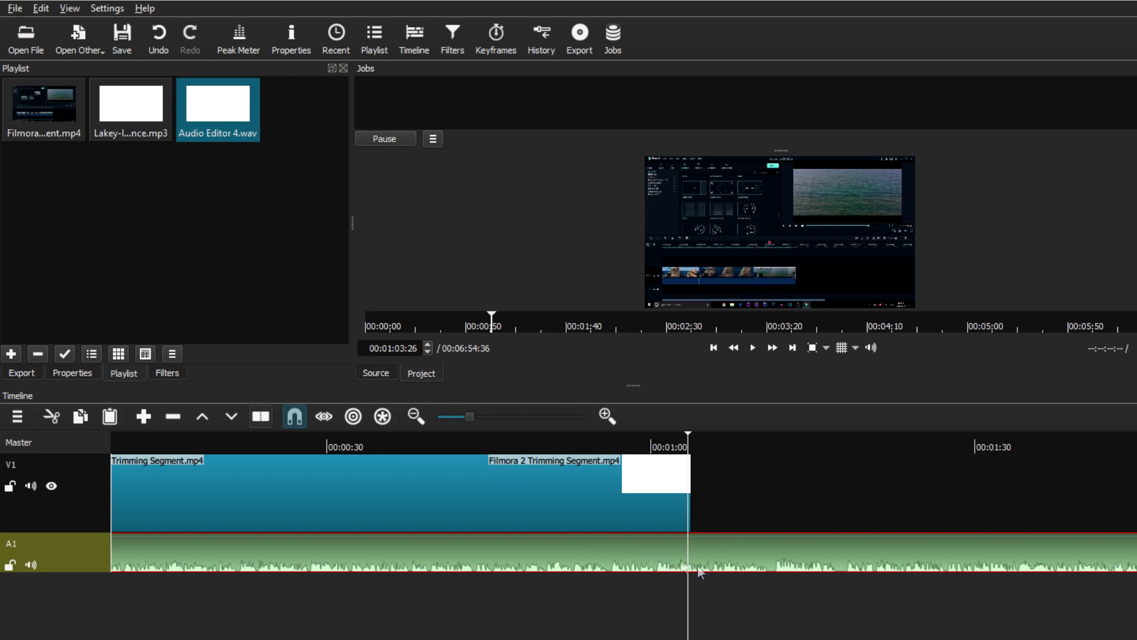
# Step: Split the A1 voiceover at the playhead, delete the overhang, and select the remaining clip
pyautogui.press('s')
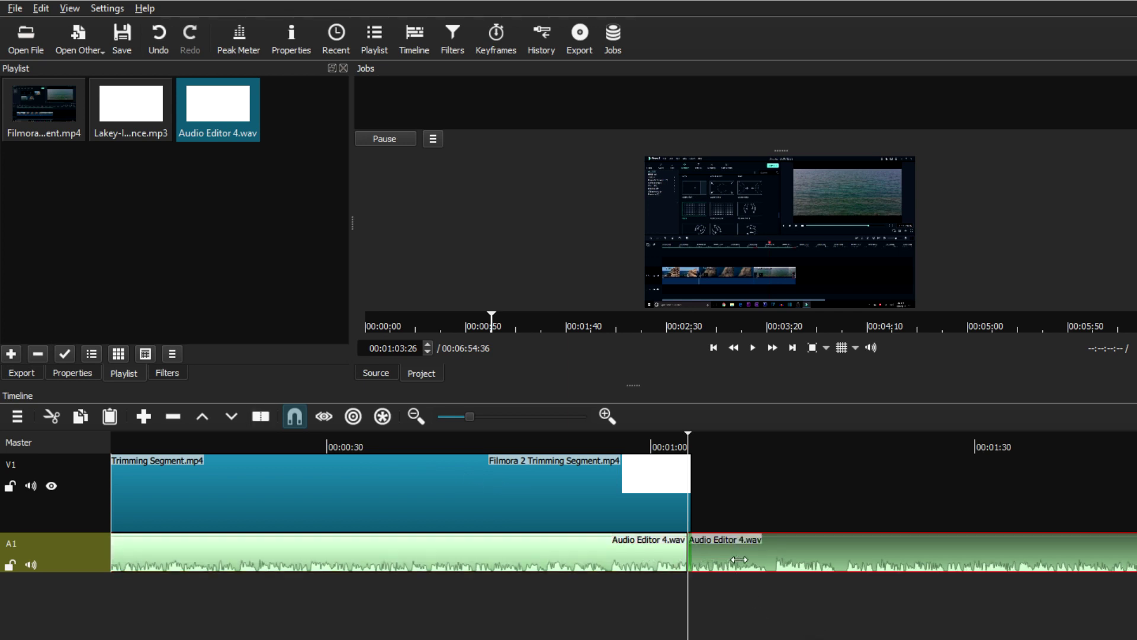
pyautogui.press('Delete')
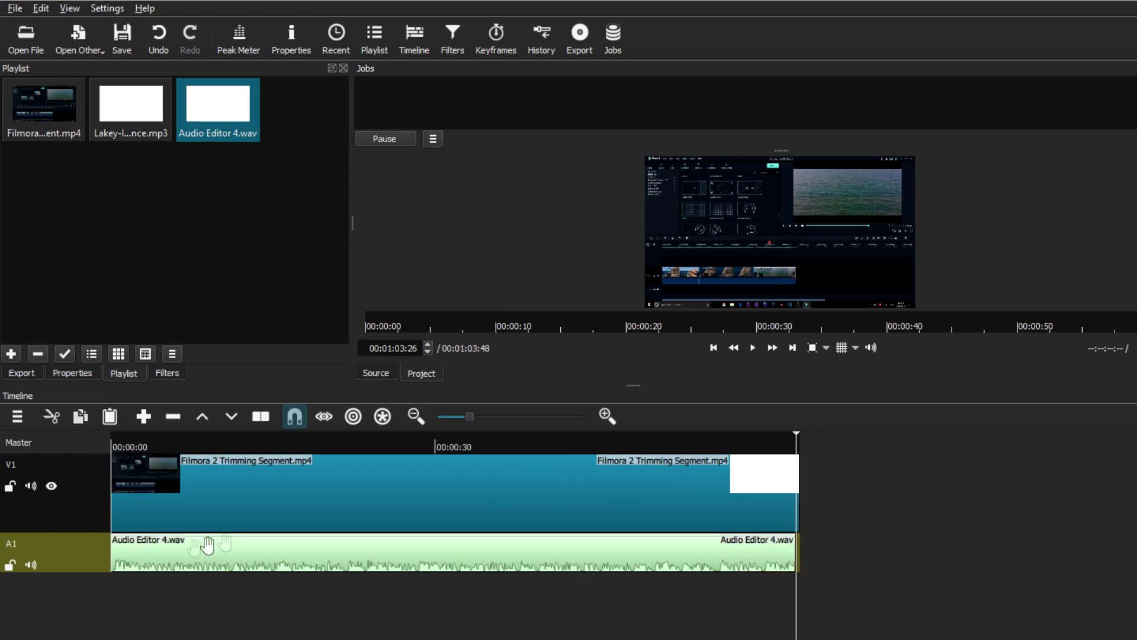
pyautogui.click(466, 566)
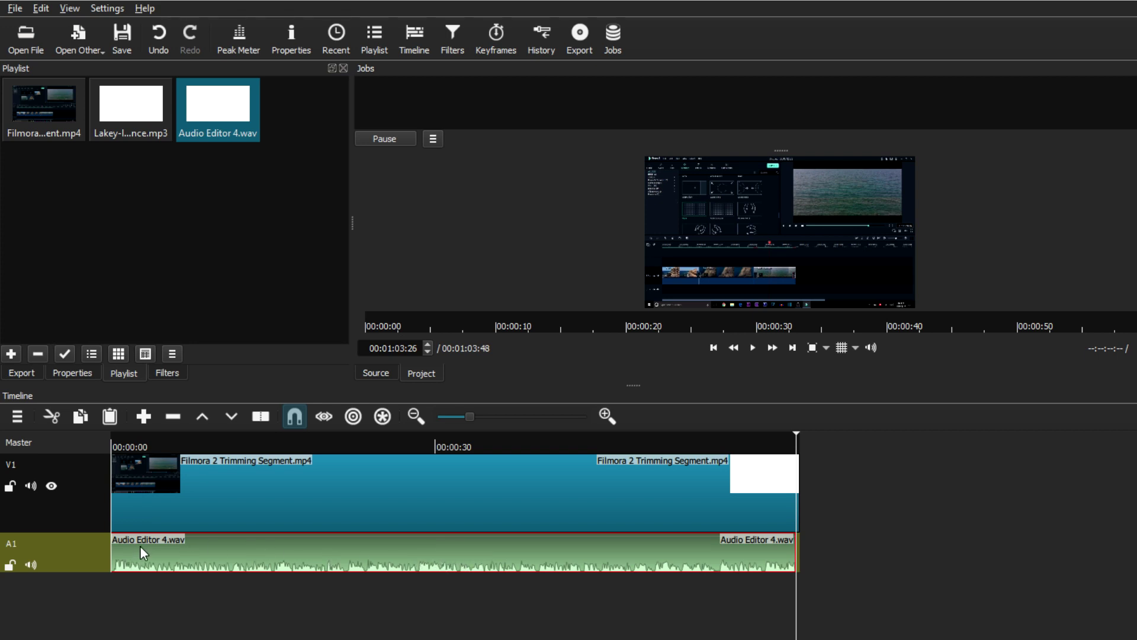
# Step: Add a second audio track A2 and place Lakey-Inspired-Midnight-Bounce.mp3 on it
pyautogui.rightClick(64, 606)
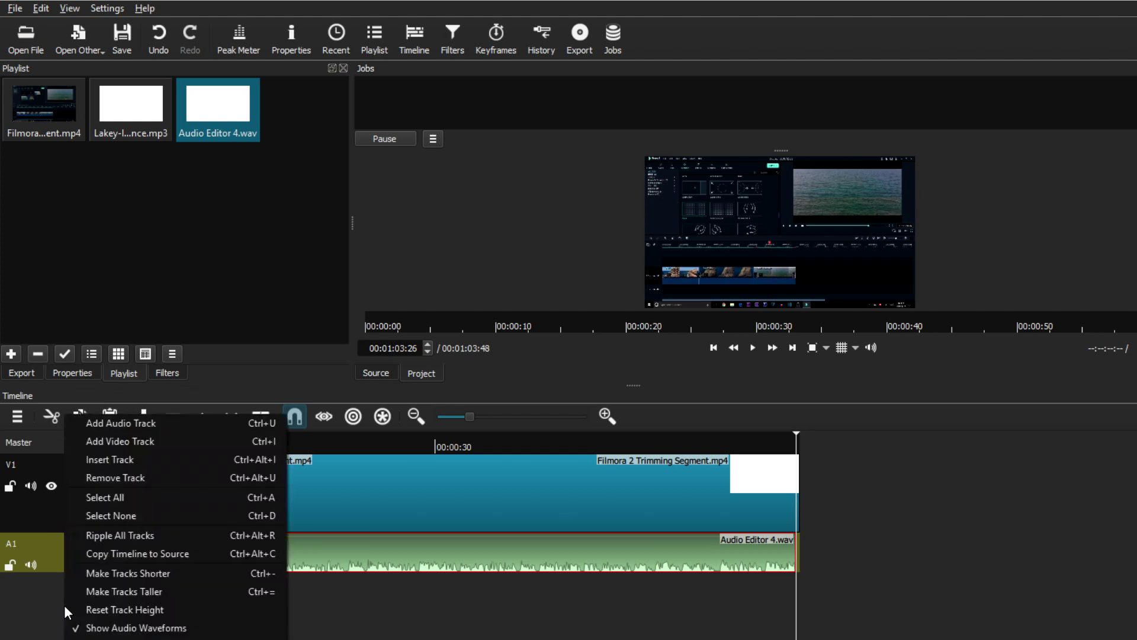
pyautogui.click(130, 423)
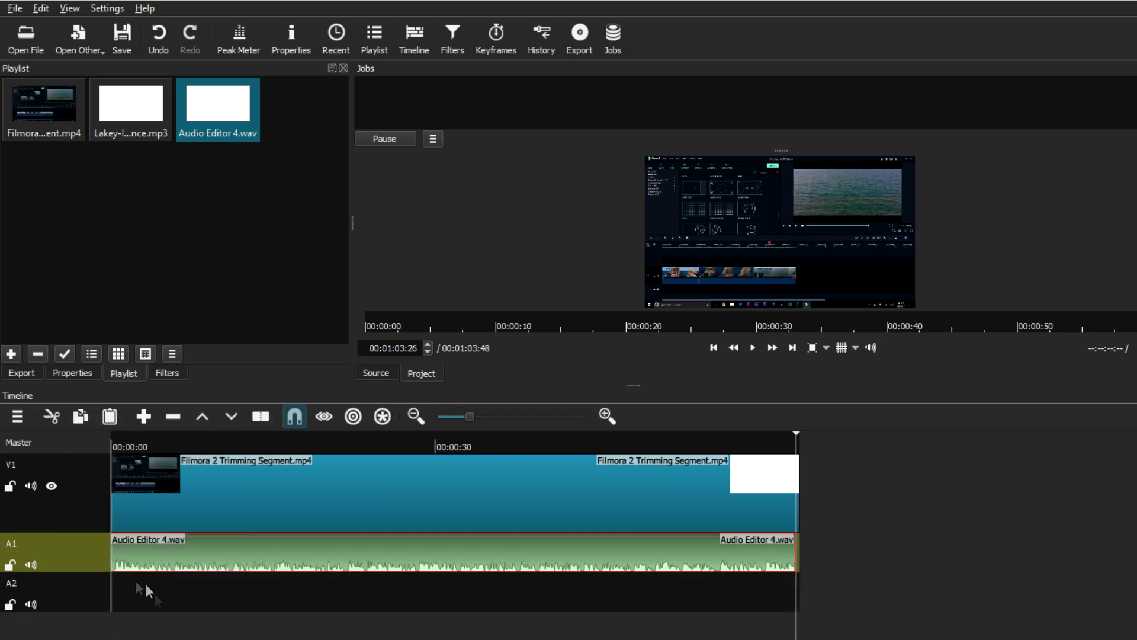
pyautogui.click(83, 595)
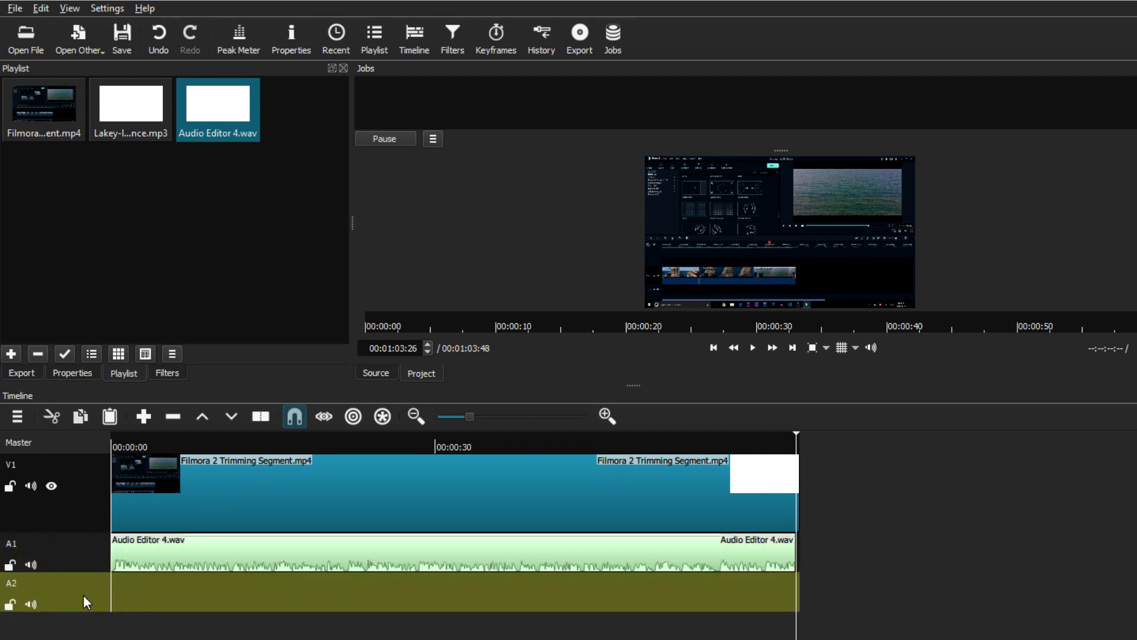
pyautogui.click(128, 124)
pyautogui.moveTo(128, 123); pyautogui.dragTo(119, 605)
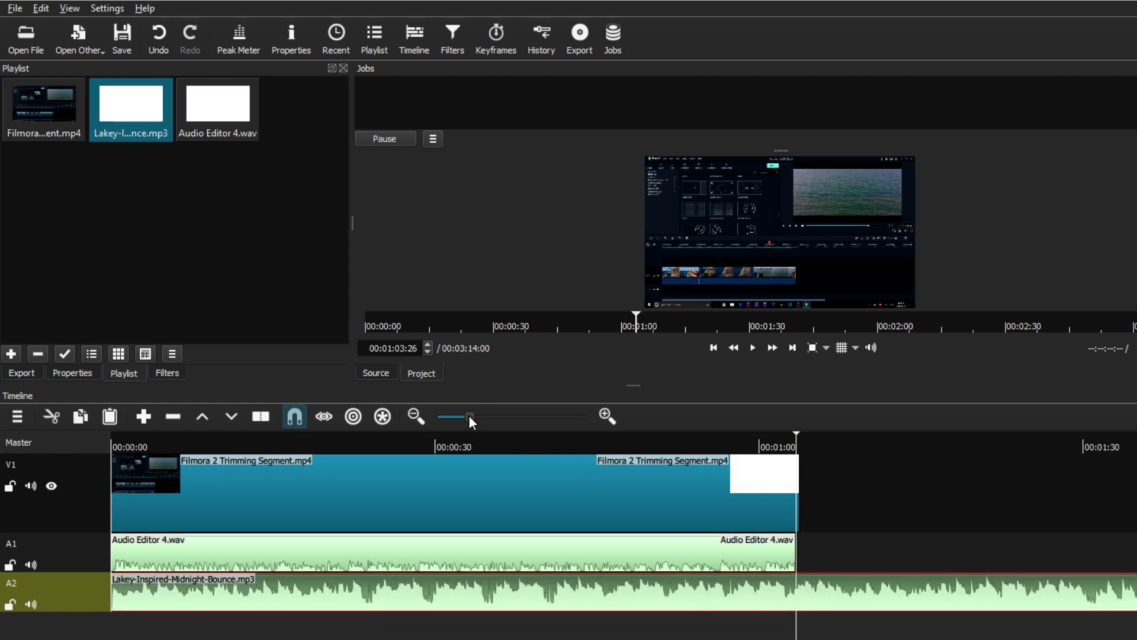
# Step: Trim the music clip's right edge so it ends with the video at 00:01:03:48
pyautogui.moveTo(467, 417); pyautogui.dragTo(463, 418)
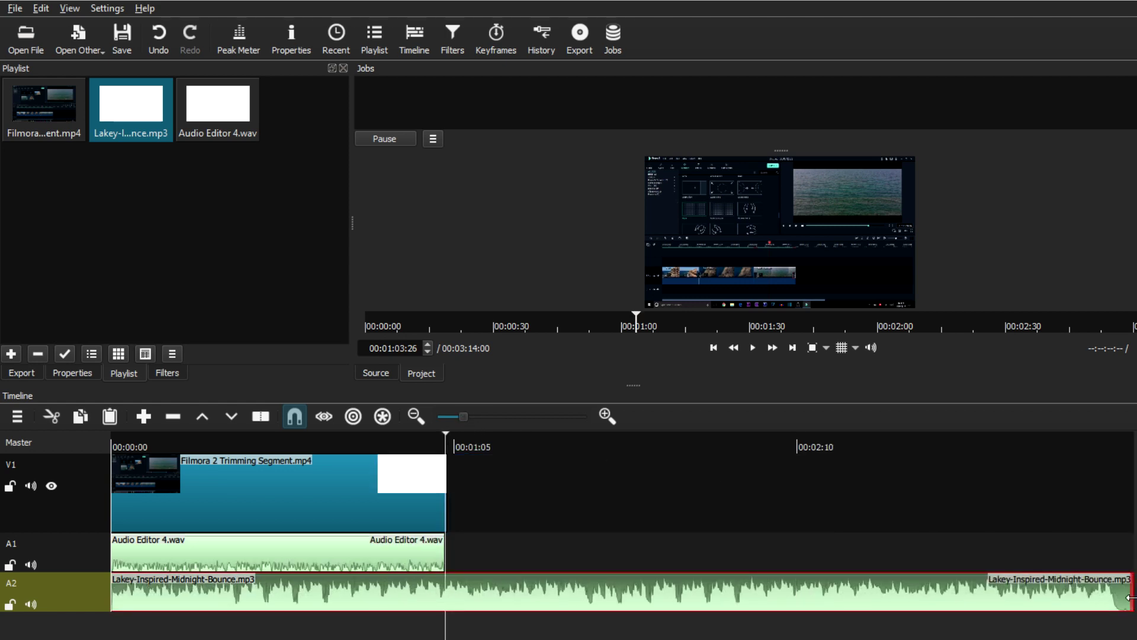
pyautogui.moveTo(1130, 598); pyautogui.dragTo(687, 605)
pyautogui.moveTo(435, 577); pyautogui.dragTo(377, 586)
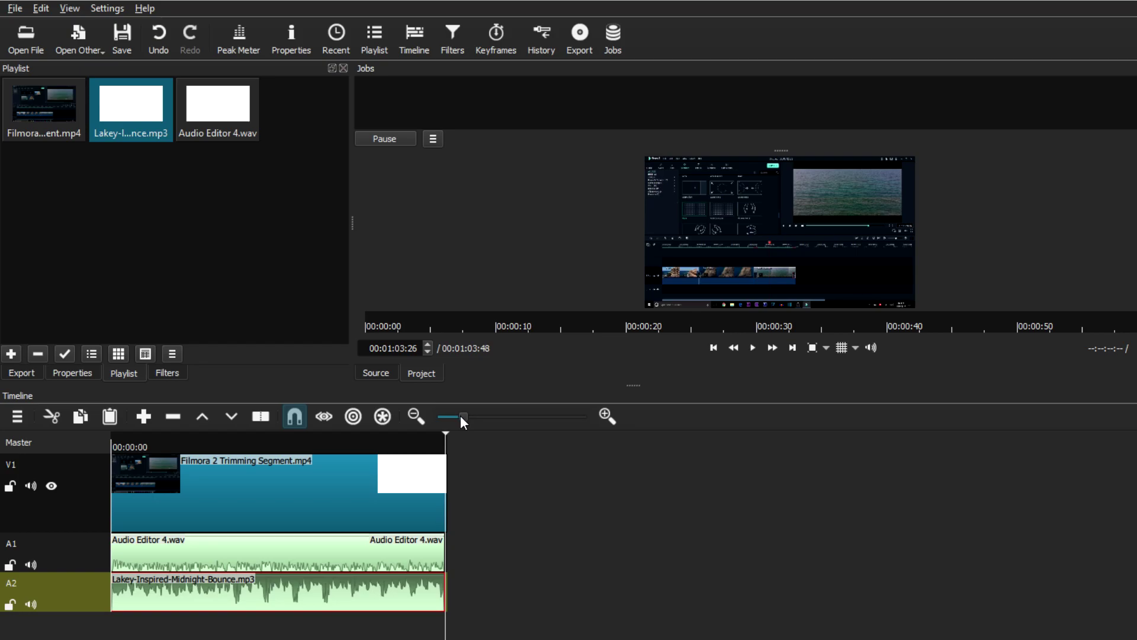
pyautogui.moveTo(461, 418); pyautogui.dragTo(471, 418)
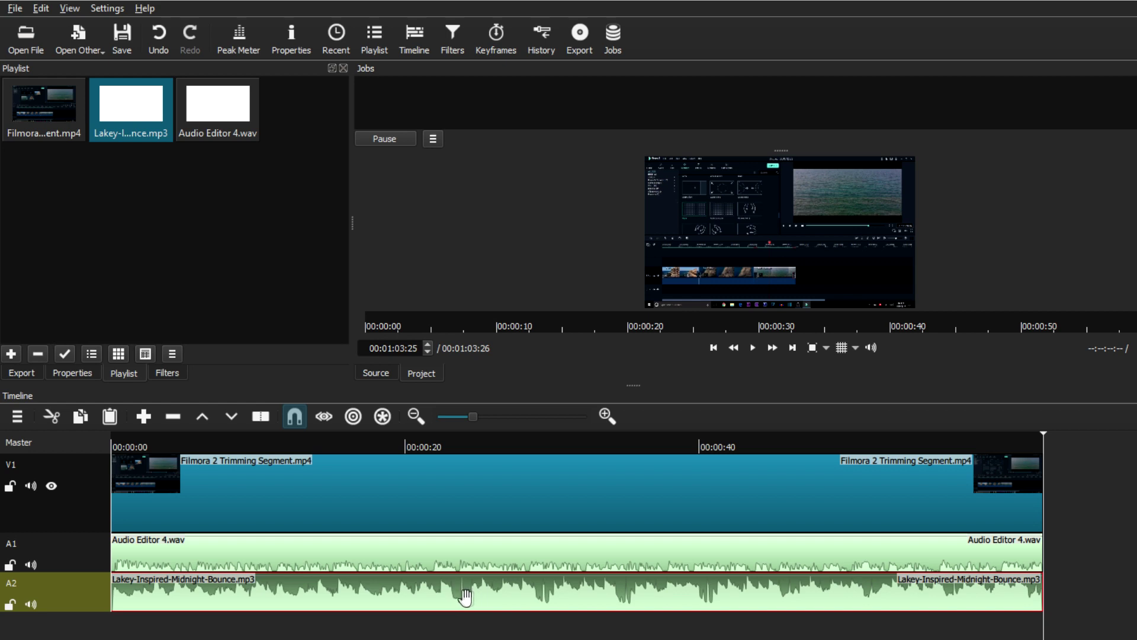
# Step: Add the Fade In Audio filter to the music clip
pyautogui.click(168, 373)
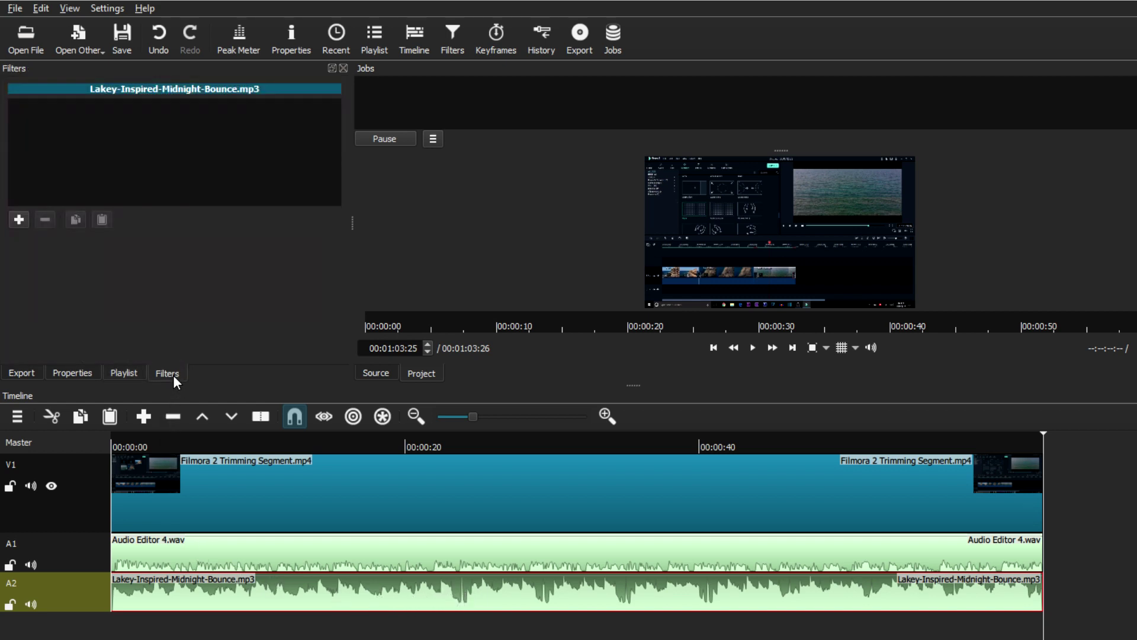
pyautogui.click(19, 220)
pyautogui.click(177, 128)
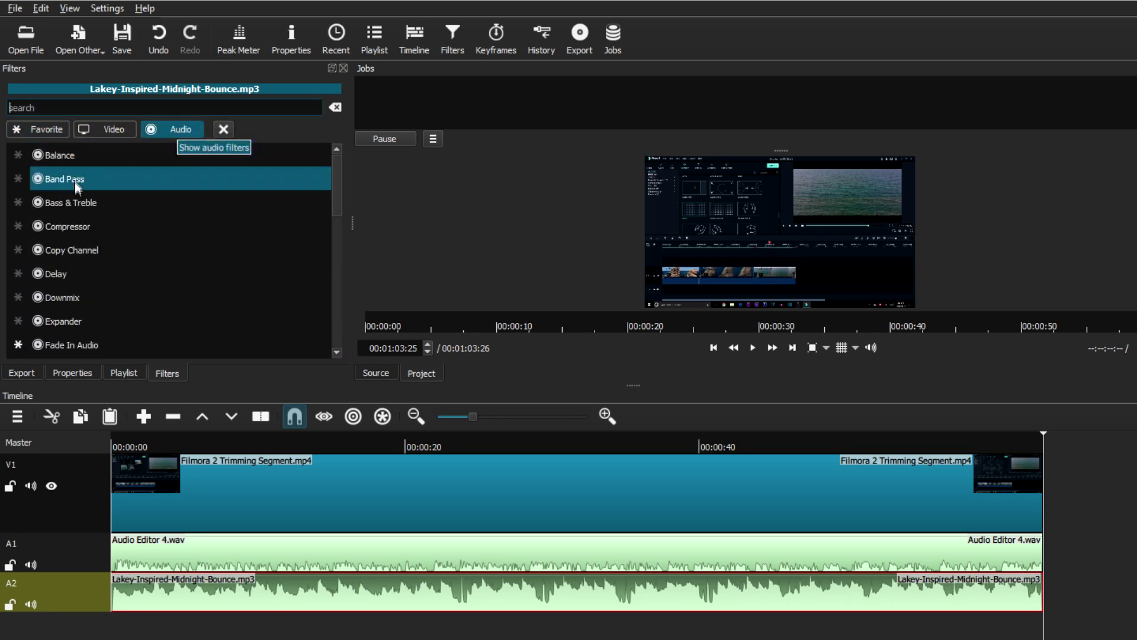
pyautogui.scroll(-1, 91, 250)
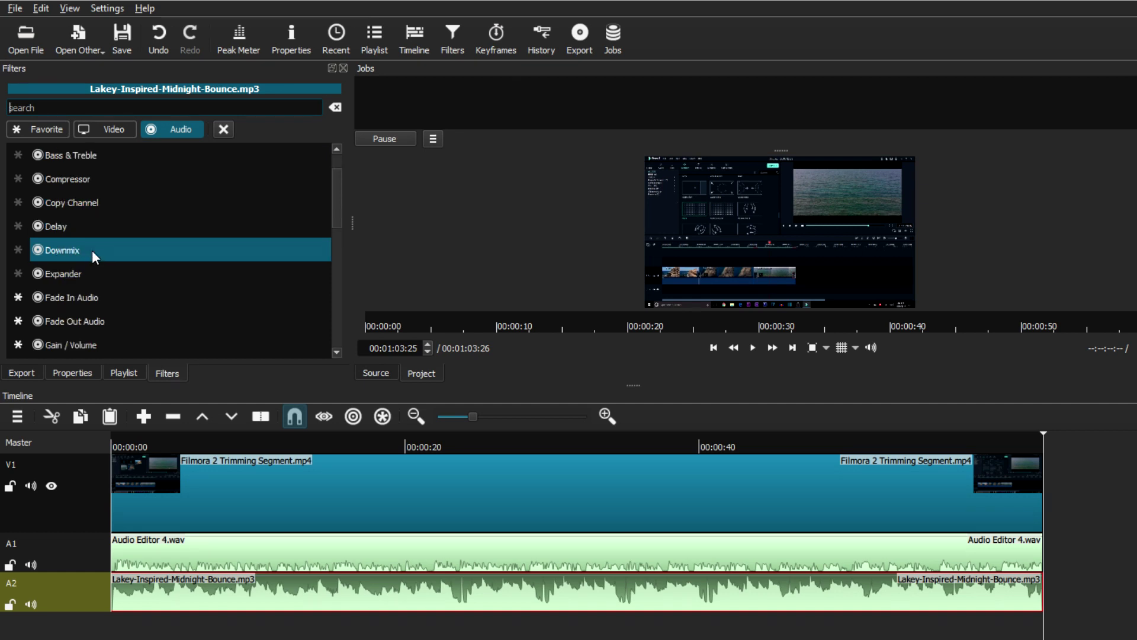
pyautogui.scroll(-1, 92, 250)
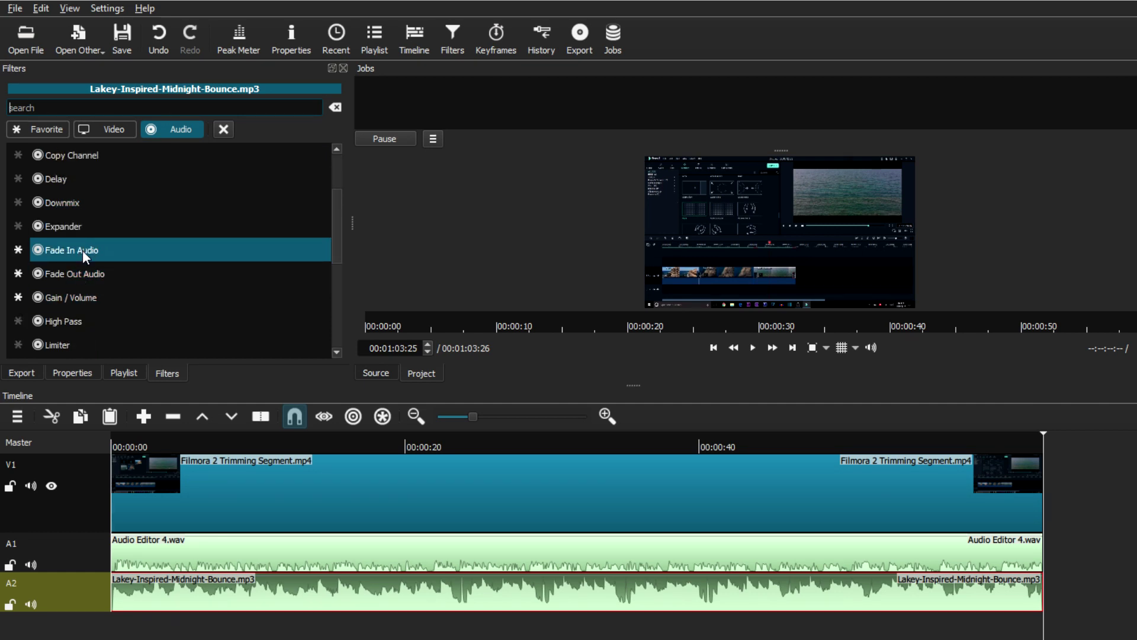
pyautogui.click(72, 250)
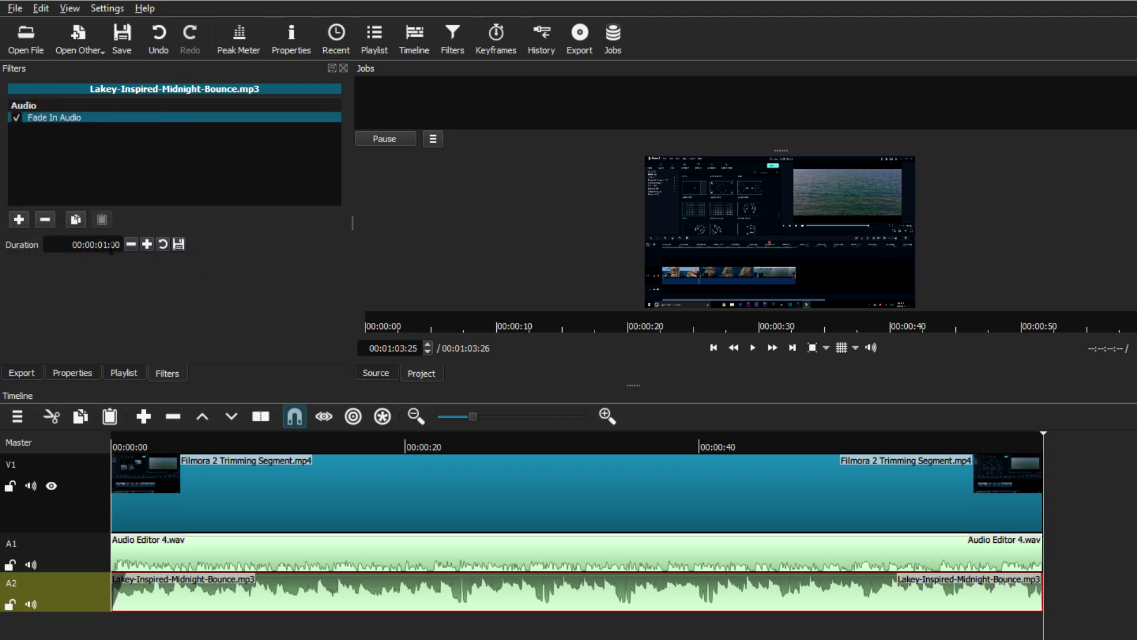
# Step: Add the Fade Out Audio and Gain / Volume filters to the music clip
pyautogui.click(19, 219)
pyautogui.scroll(-1, 60, 256)
pyautogui.click(83, 323)
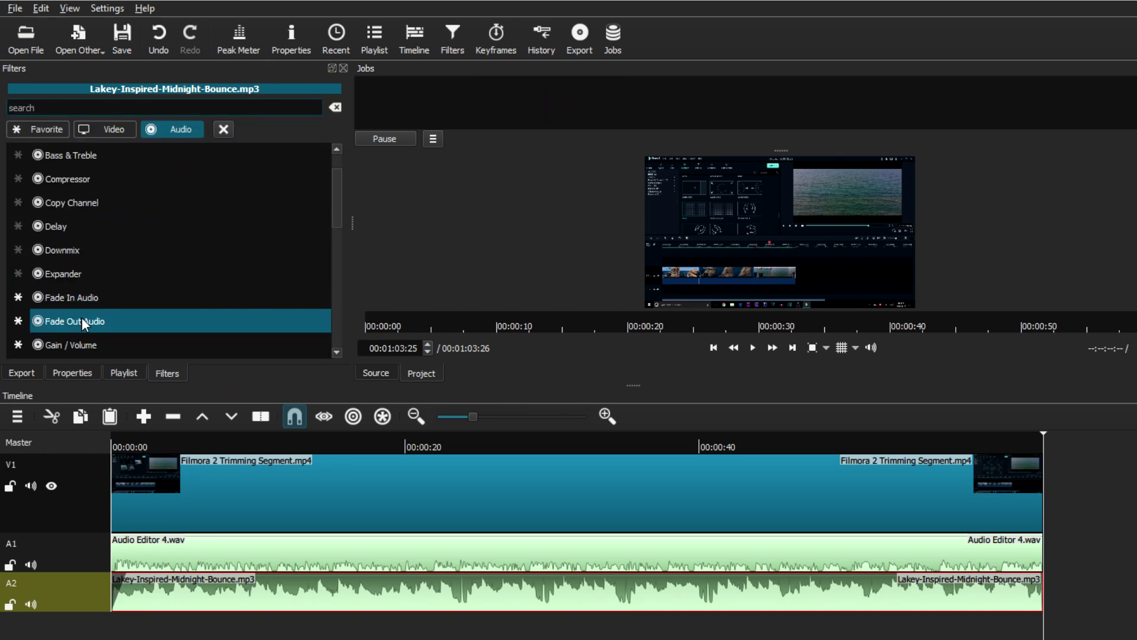
pyautogui.click(70, 315)
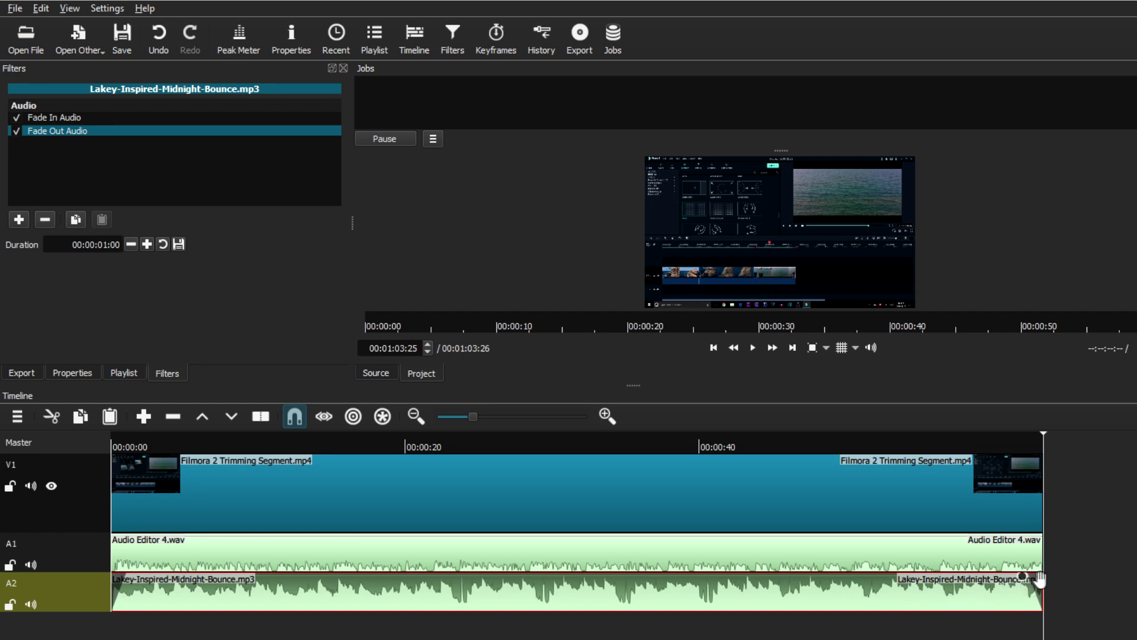
pyautogui.click(19, 220)
pyautogui.scroll(-2, 108, 296)
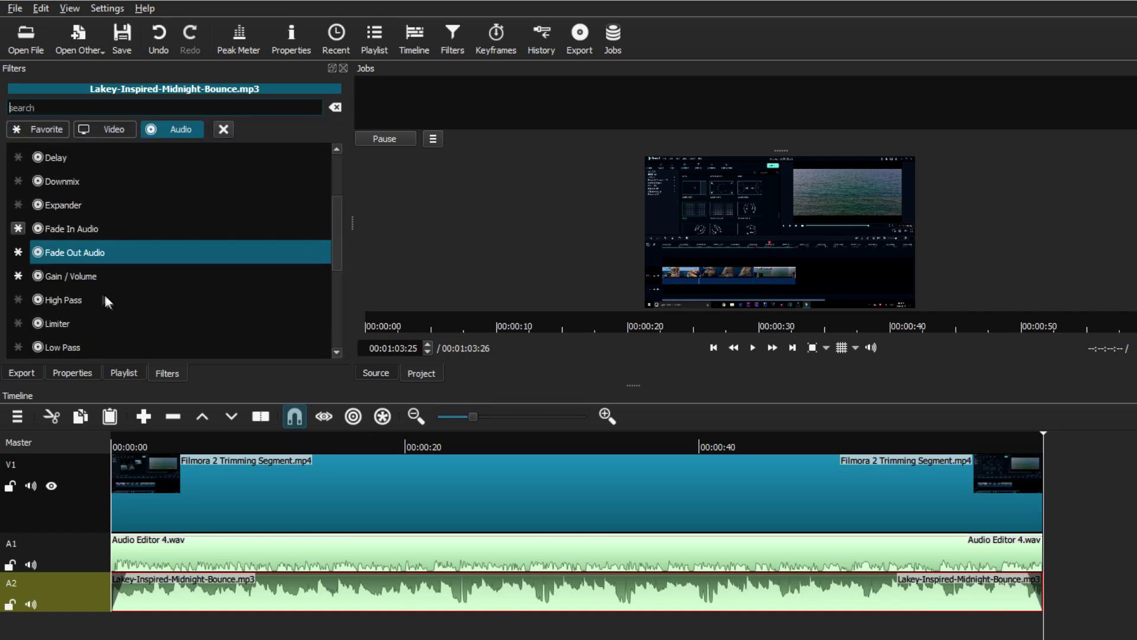
pyautogui.click(78, 278)
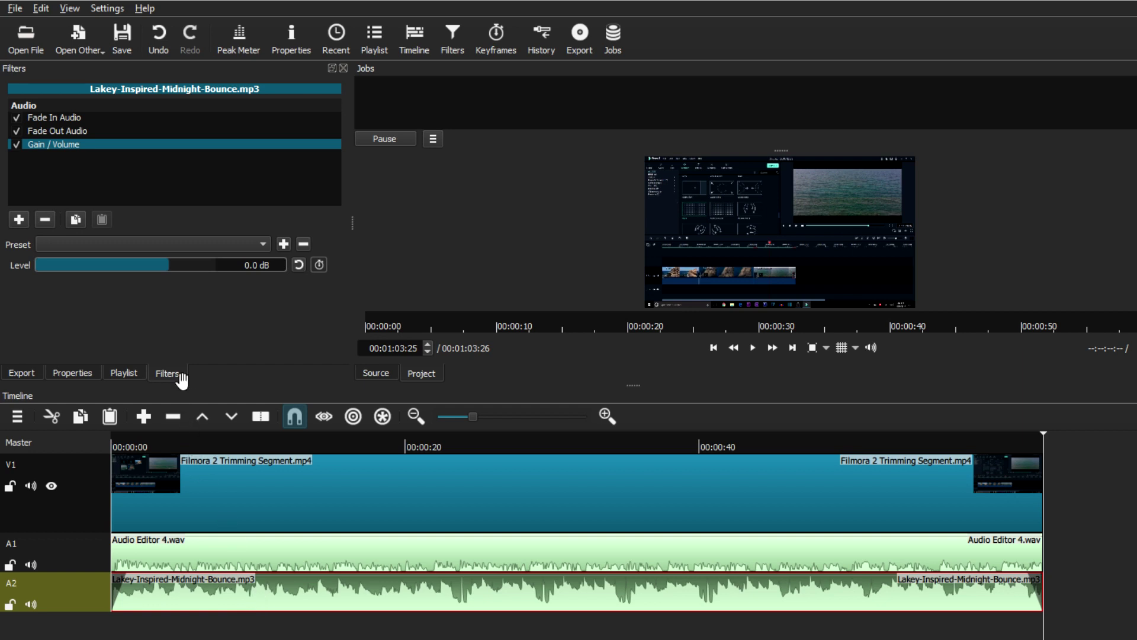
# Step: Lower the music's Gain / Volume level to about -41 dB, then return to the playlist
pyautogui.moveTo(167, 267); pyautogui.dragTo(91, 265)
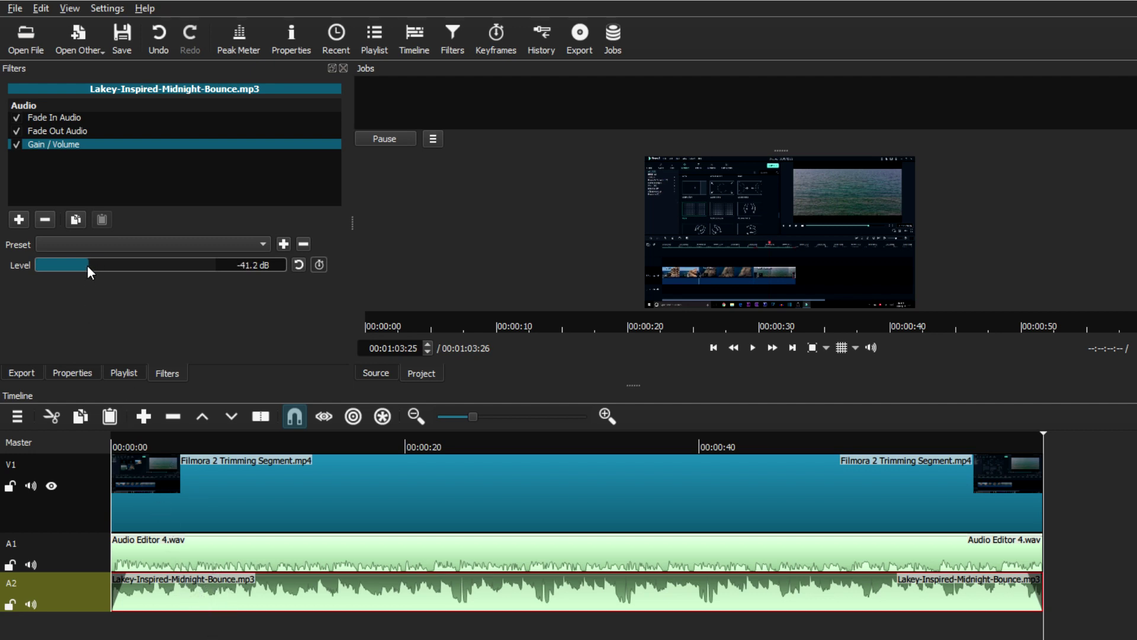
pyautogui.click(21, 220)
pyautogui.scroll(-4, 169, 326)
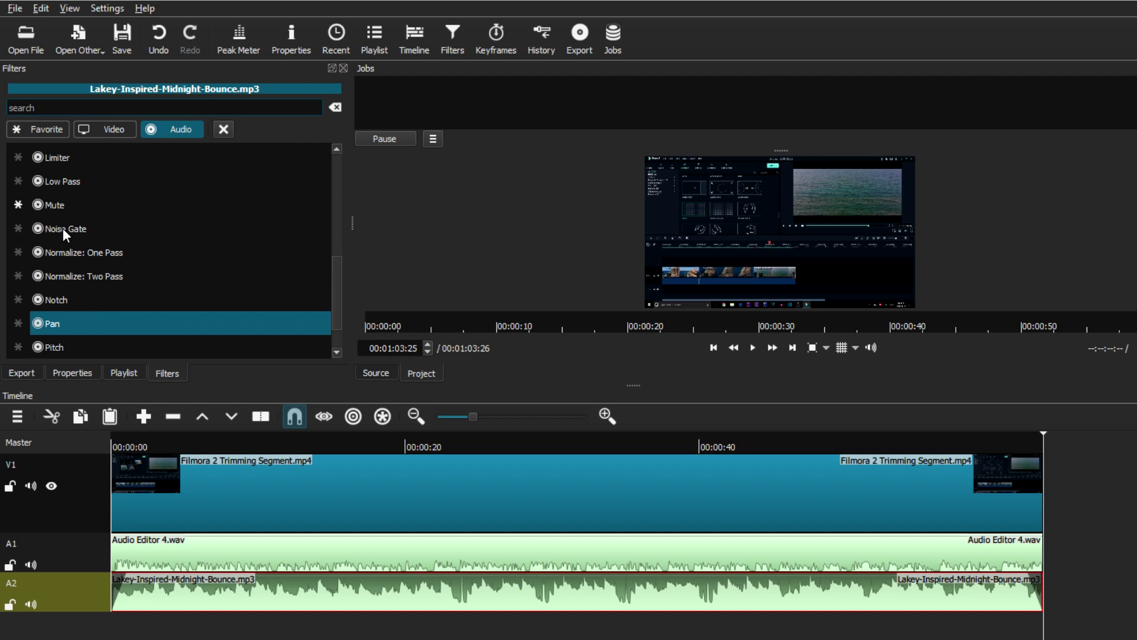
pyautogui.scroll(-1, 70, 314)
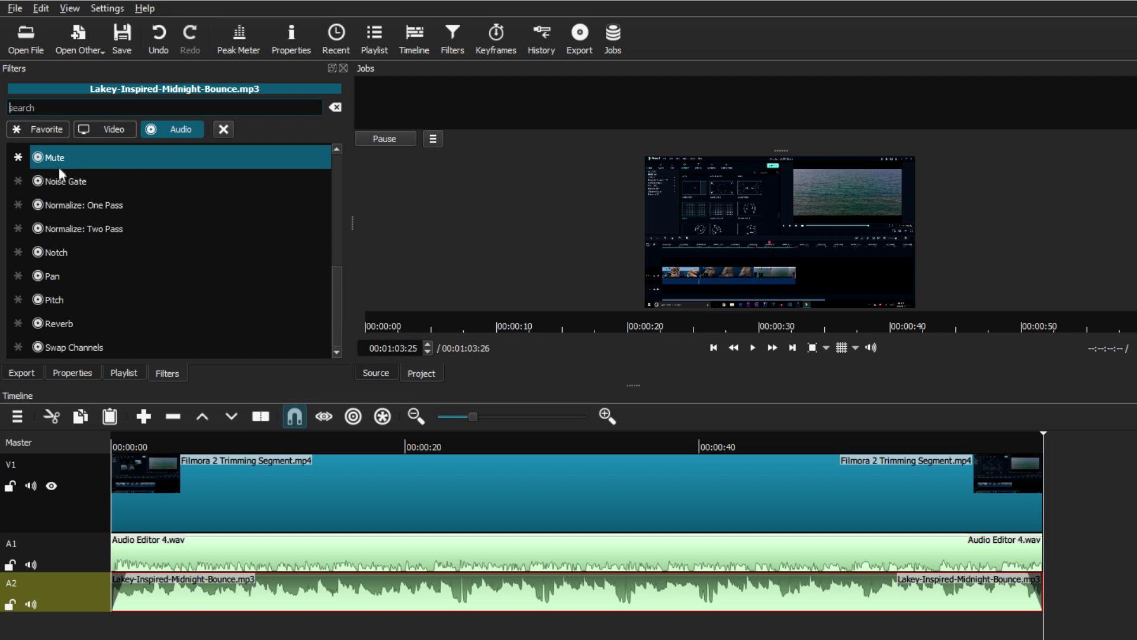
pyautogui.scroll(4, 73, 211)
pyautogui.scroll(2, 80, 197)
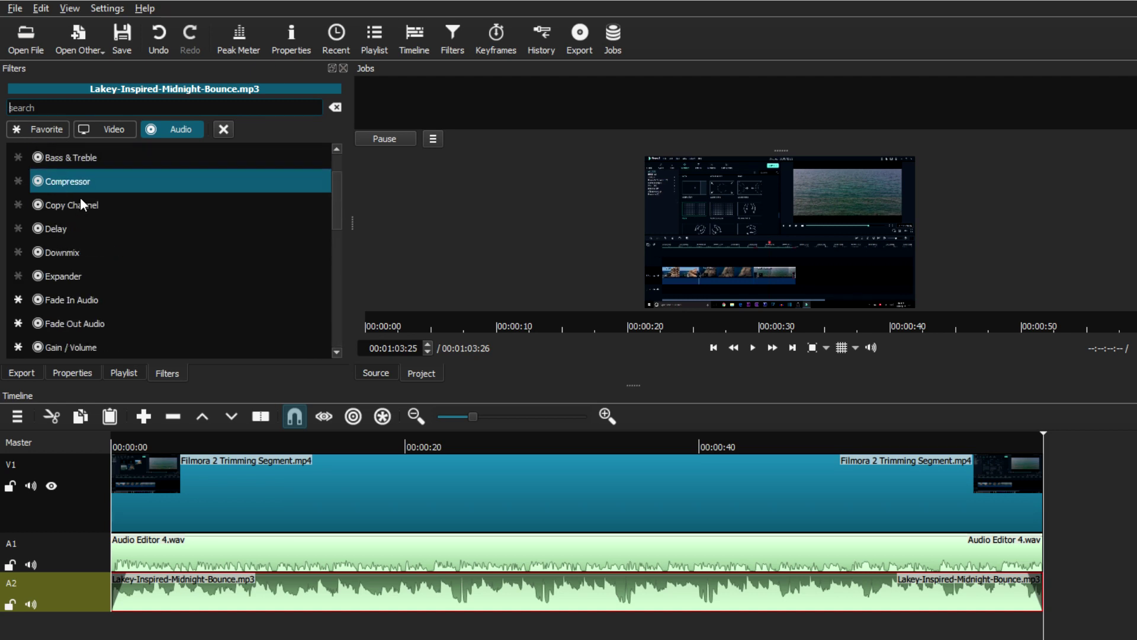
pyautogui.click(123, 374)
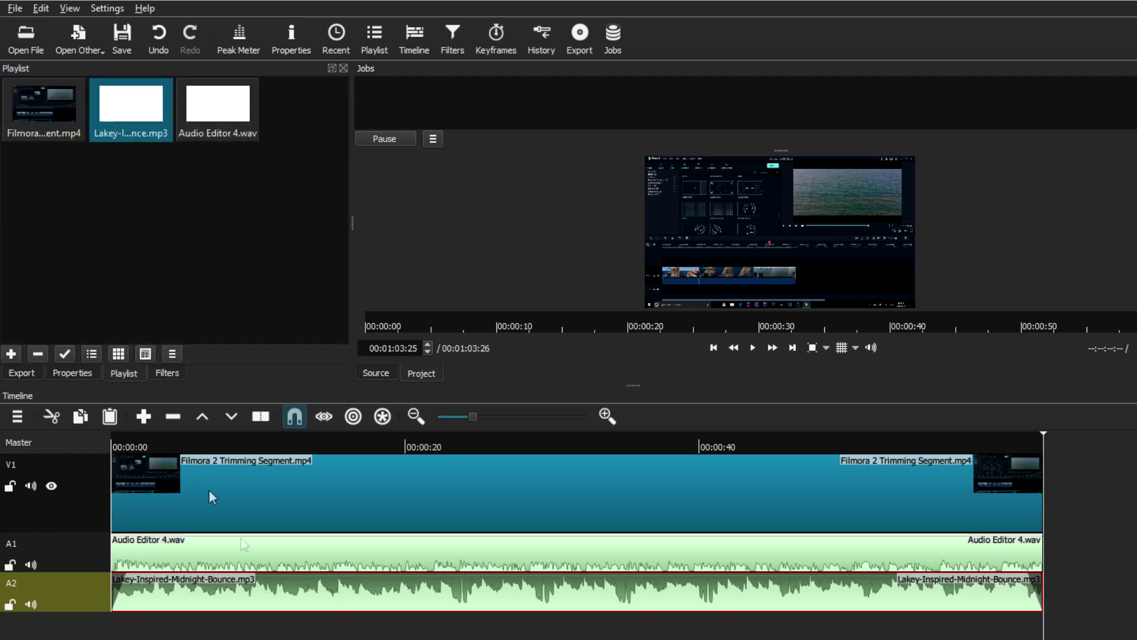
# Step: Add a Gain / Volume filter to the A1 voiceover and raise its level to about 9 dB
pyautogui.click(273, 564)
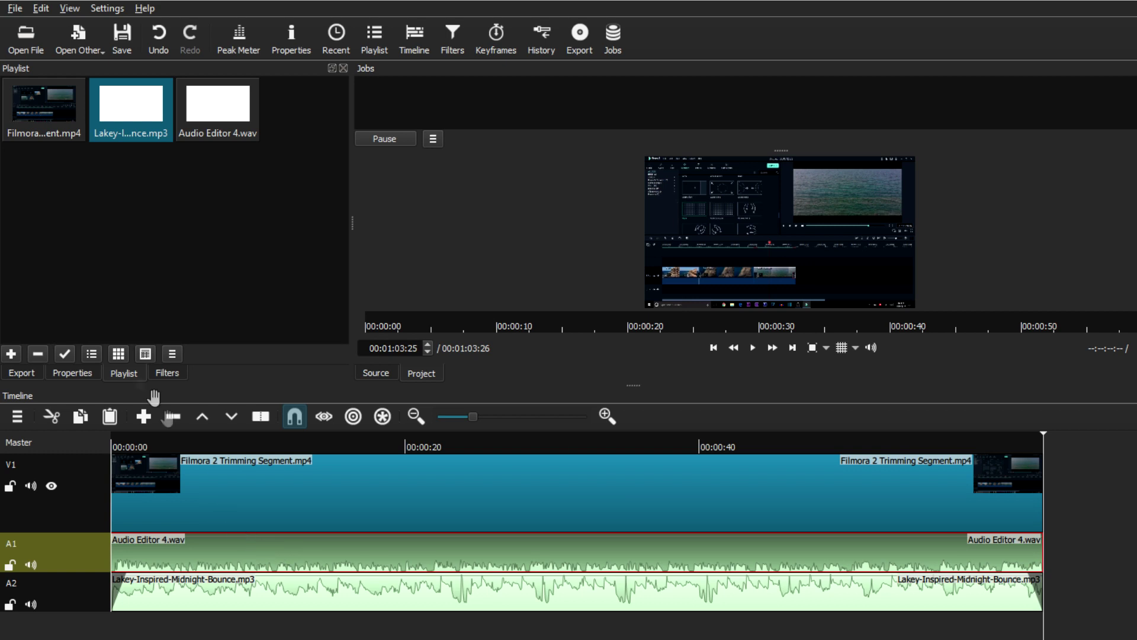
pyautogui.click(166, 373)
pyautogui.click(19, 220)
pyautogui.scroll(-5, 26, 222)
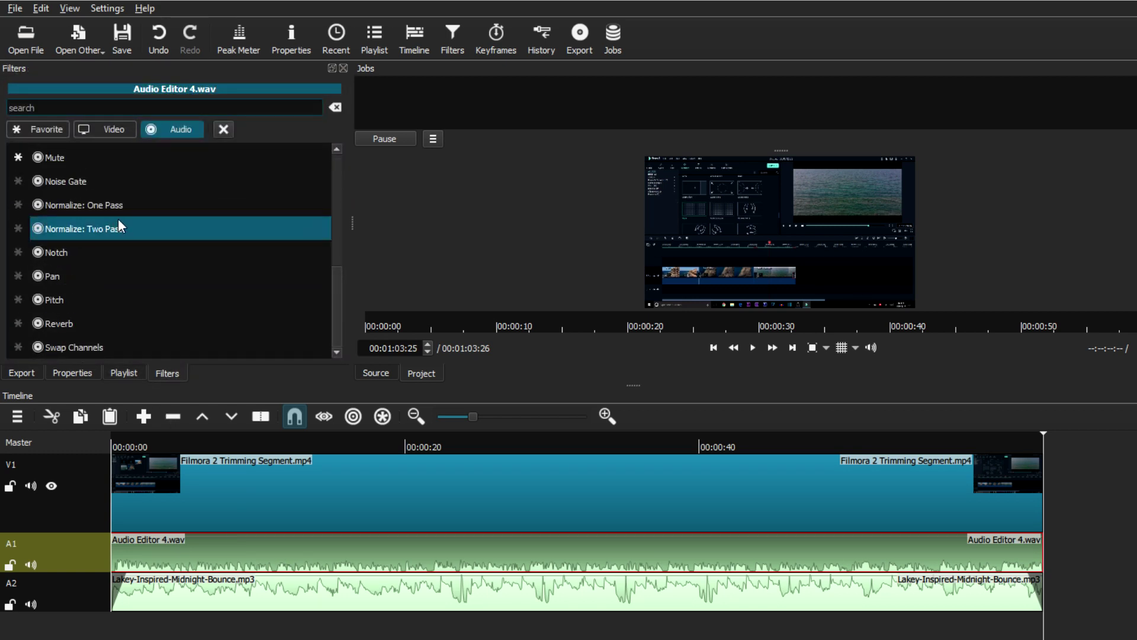
pyautogui.scroll(3, 105, 220)
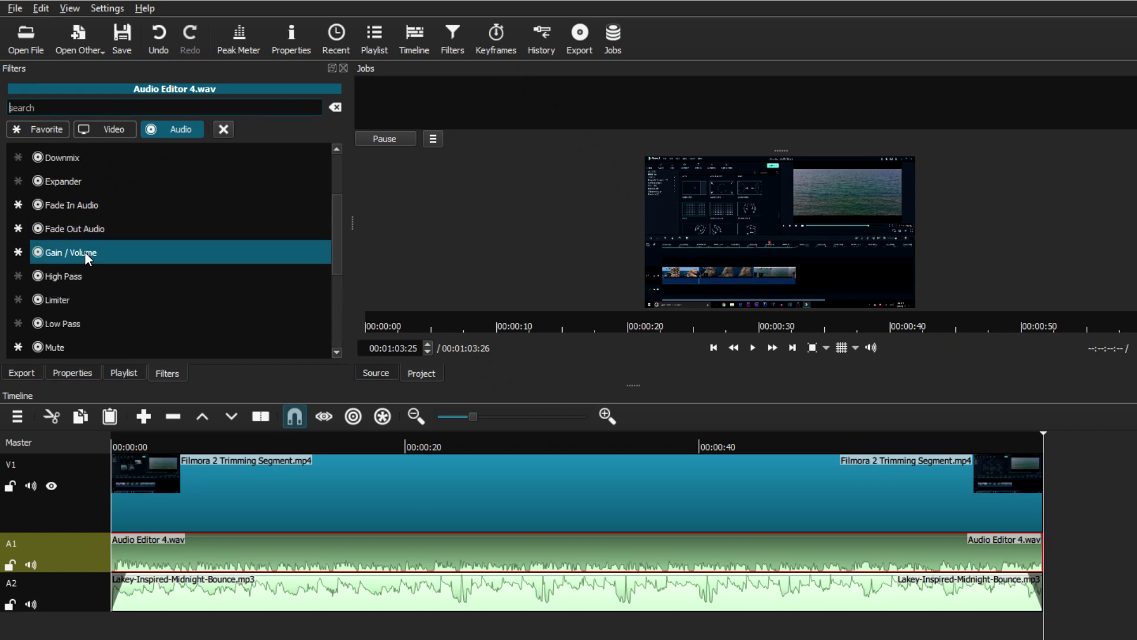
pyautogui.click(92, 252)
pyautogui.moveTo(183, 264); pyautogui.dragTo(191, 265)
# Step: Add a Bass & Treble filter to the voiceover clip
pyautogui.click(19, 220)
pyautogui.scroll(1, 87, 187)
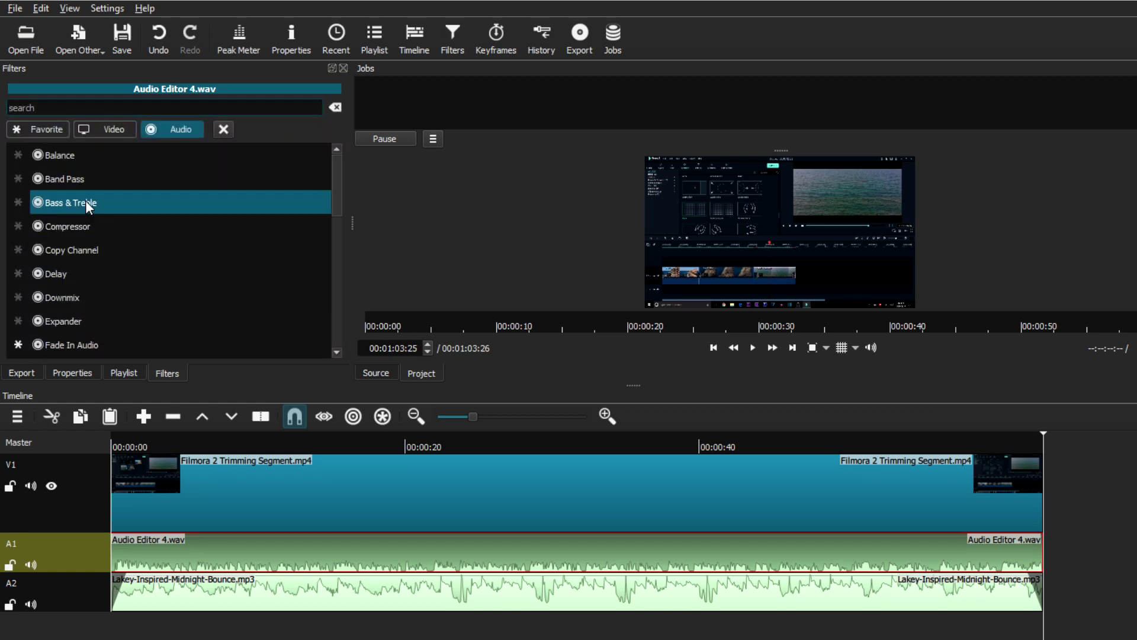
pyautogui.click(86, 202)
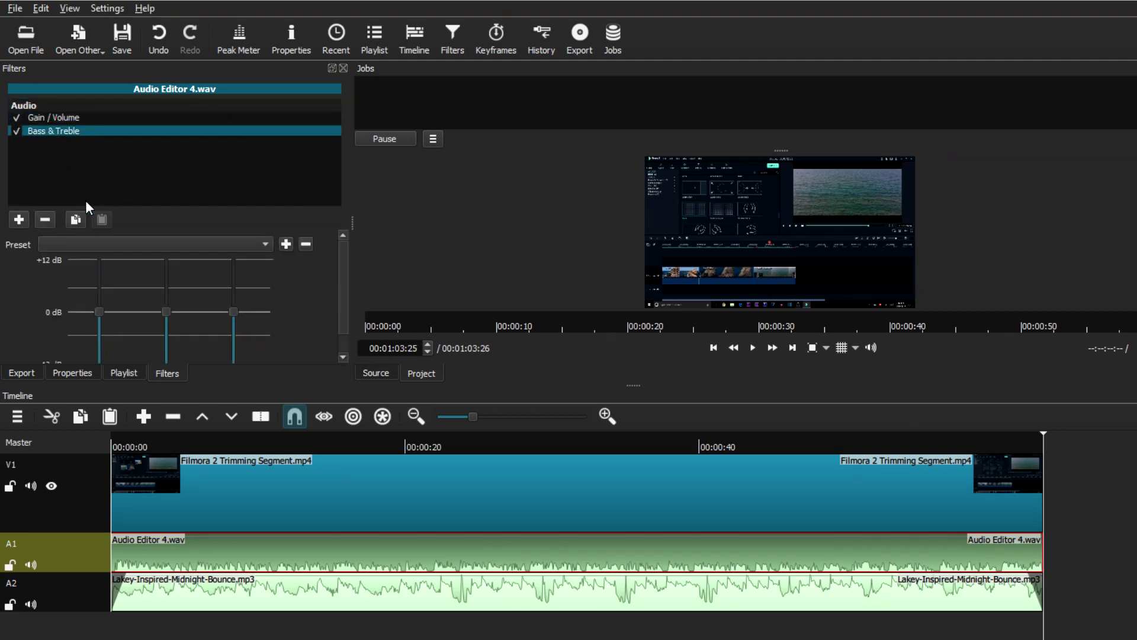
# Step: Set the voiceover's Bass & Treble to about 2.8 dB bass, 0.3 dB middle and raised treble
pyautogui.click(98, 300)
pyautogui.moveTo(343, 298); pyautogui.dragTo(341, 320)
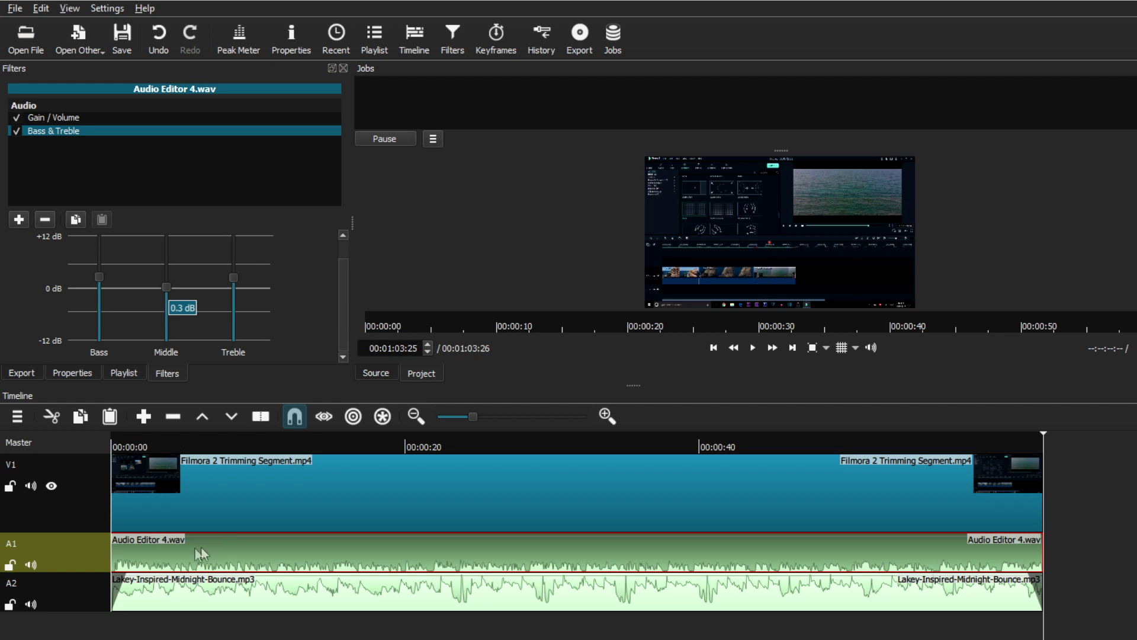
pyautogui.click(19, 221)
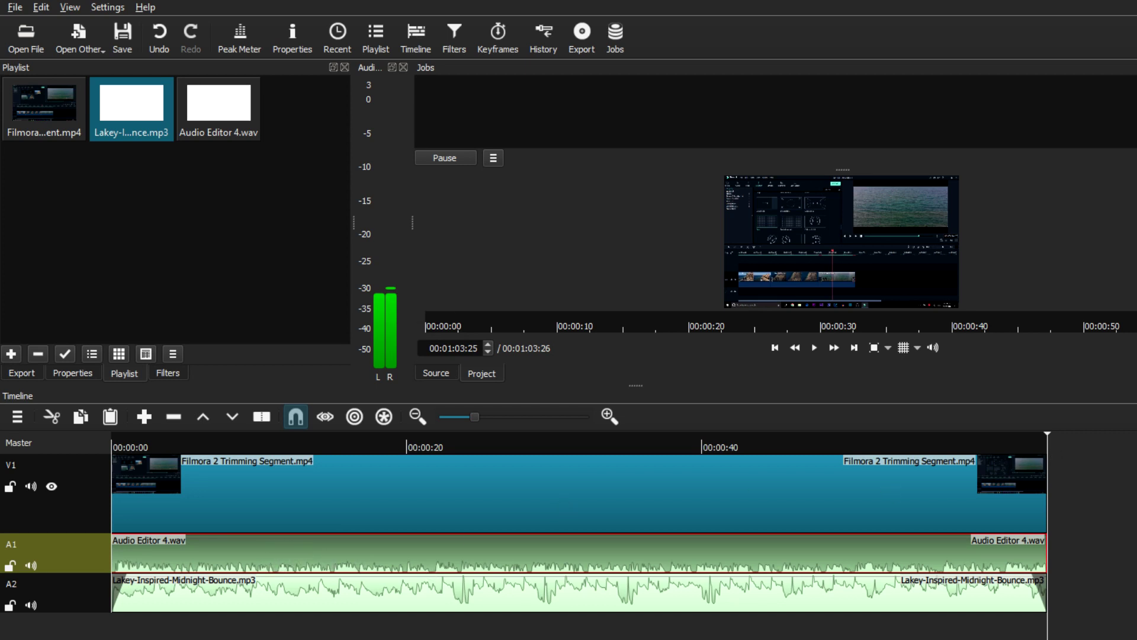
# Step: Scroll the timeline and move the playhead back a little to preview the voiceover
pyautogui.hscroll(5, 581, 492)
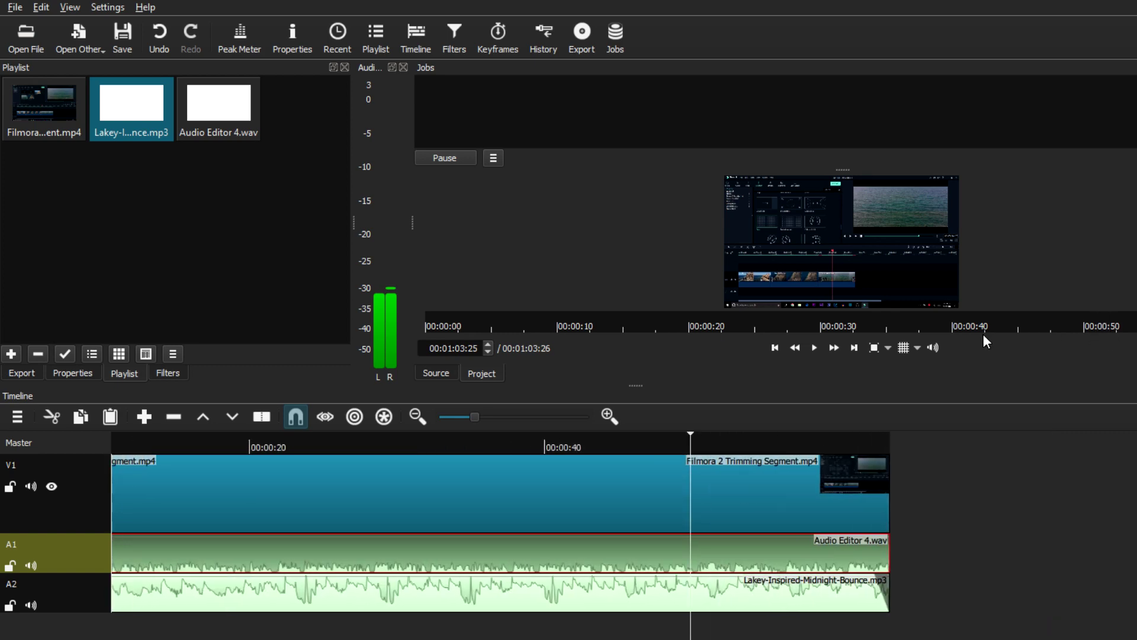
pyautogui.moveTo(818, 328); pyautogui.dragTo(817, 328)
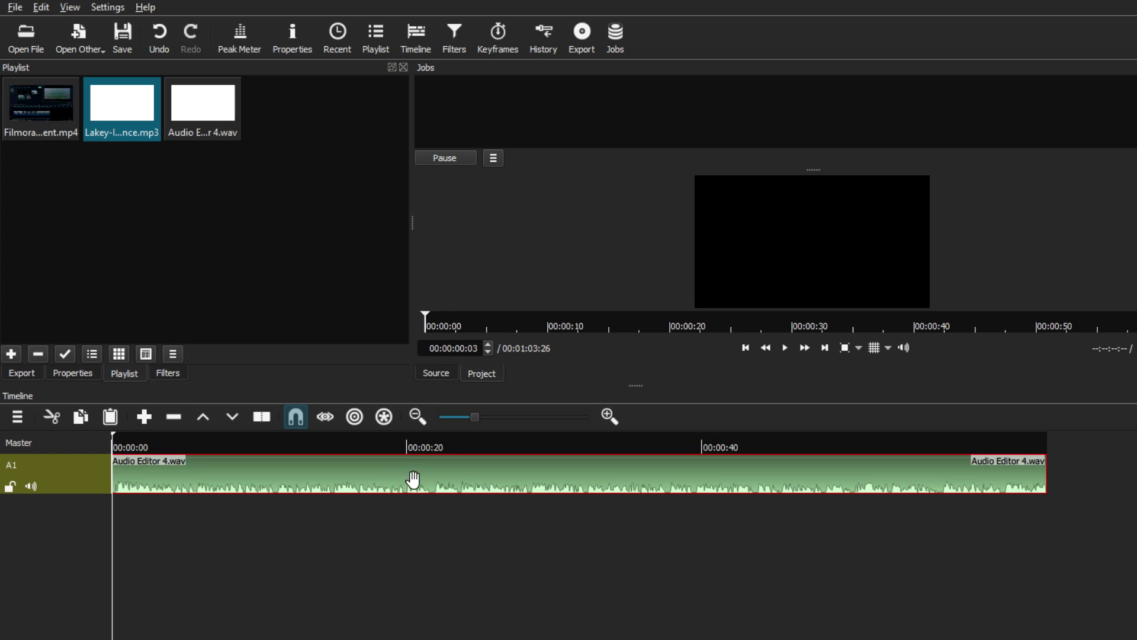
# Step: Choose the WAV audio-only preset in the export Presets list
pyautogui.click(578, 40)
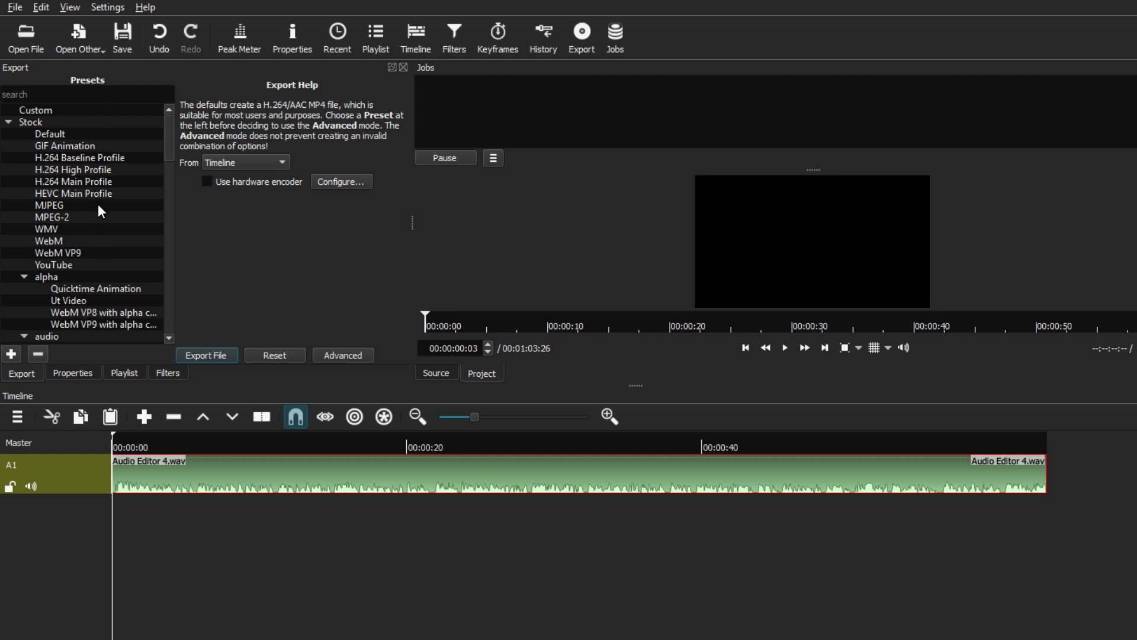
pyautogui.scroll(-4, 99, 206)
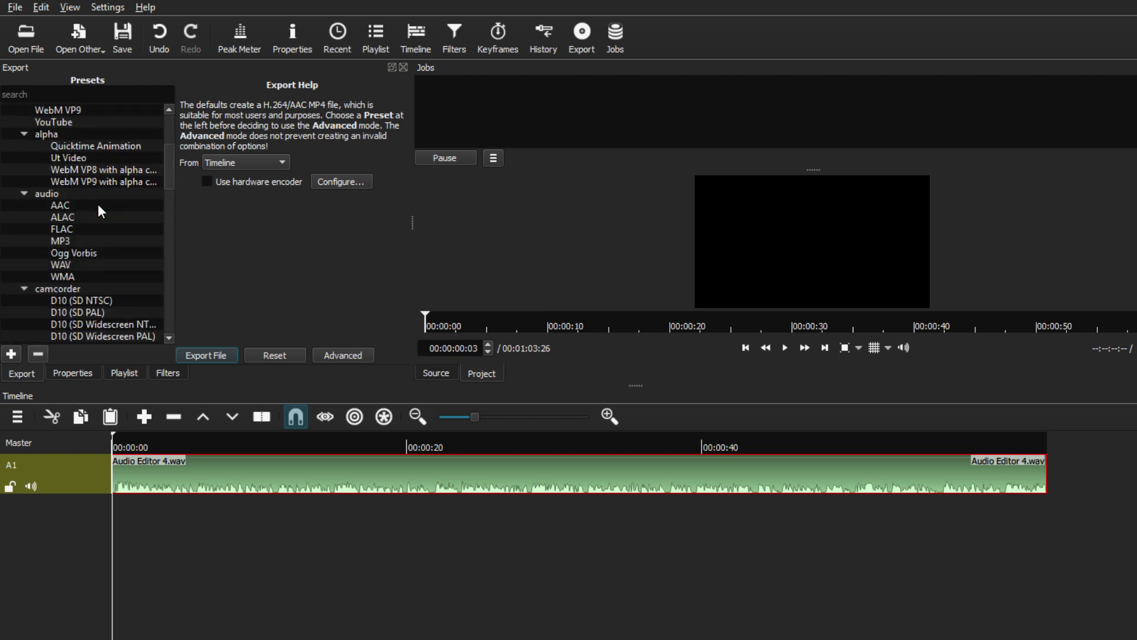
pyautogui.scroll(-1, 98, 205)
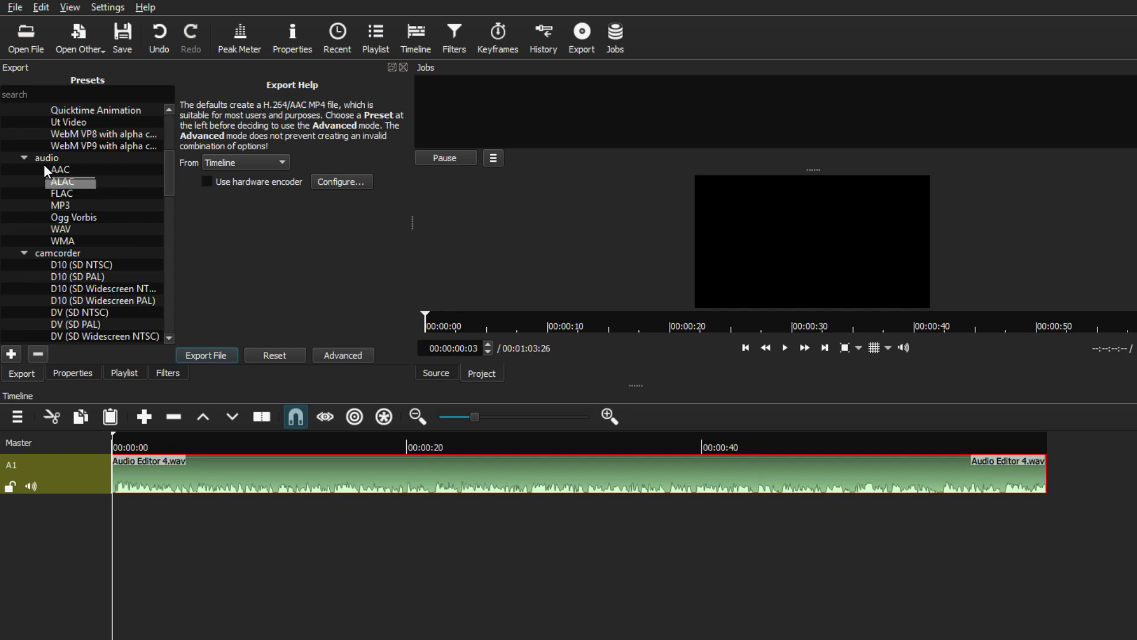
pyautogui.click(62, 230)
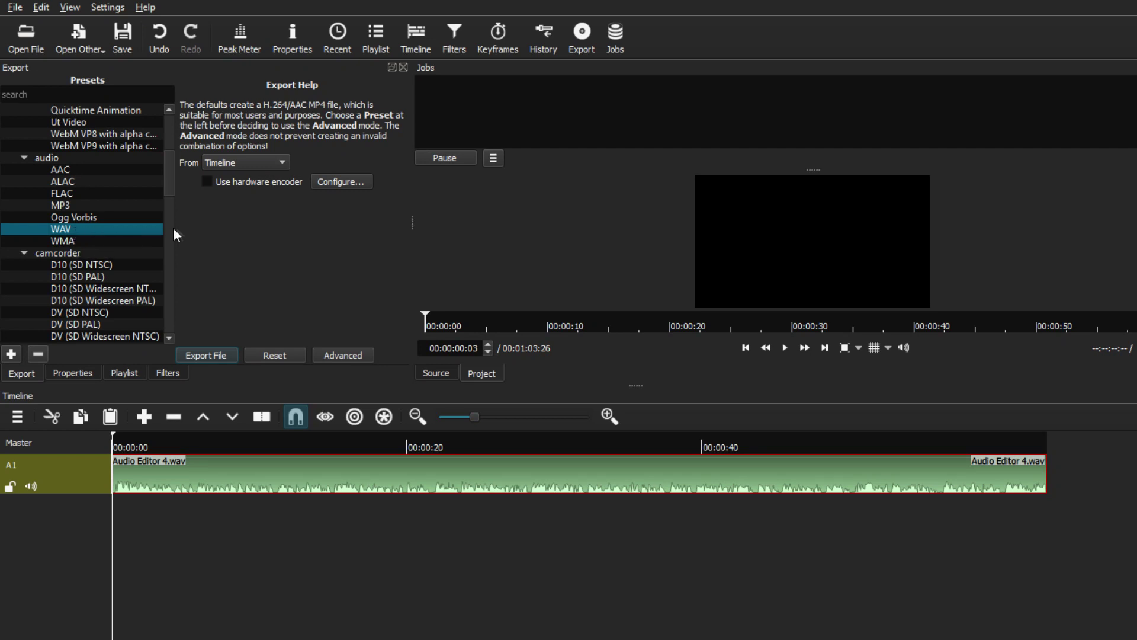
# Step: Keep exporting from the Timeline and reveal the Advanced export settings
pyautogui.click(247, 162)
pyautogui.click(235, 163)
pyautogui.click(338, 355)
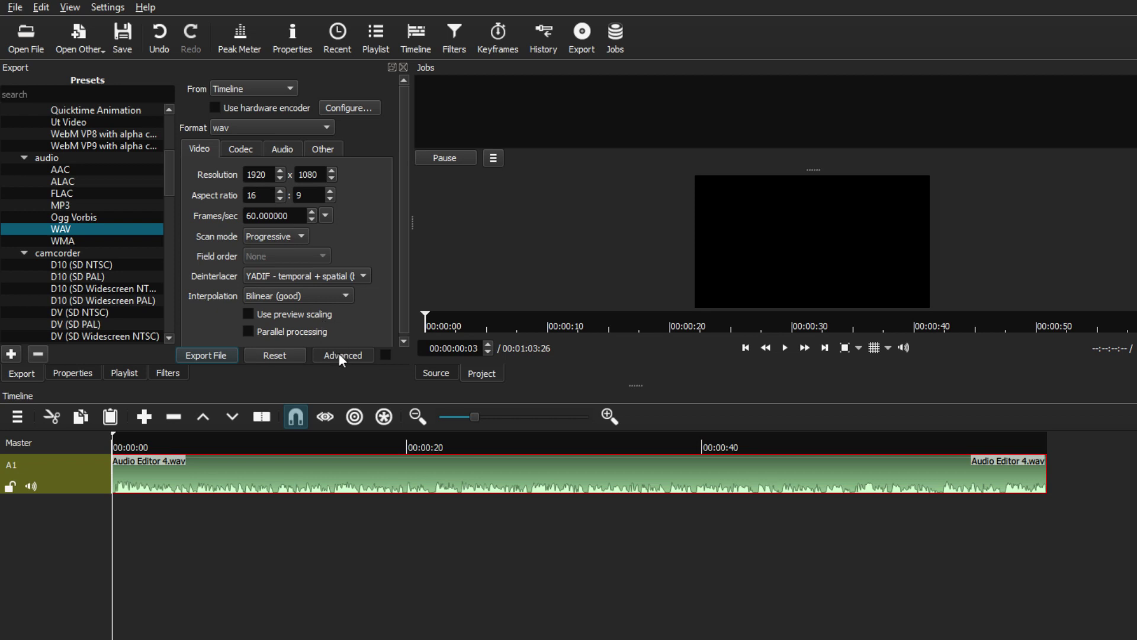
# Step: Confirm the pcm_s16le codec with Average Bitrate rate control, then start the WAV file export
pyautogui.click(283, 151)
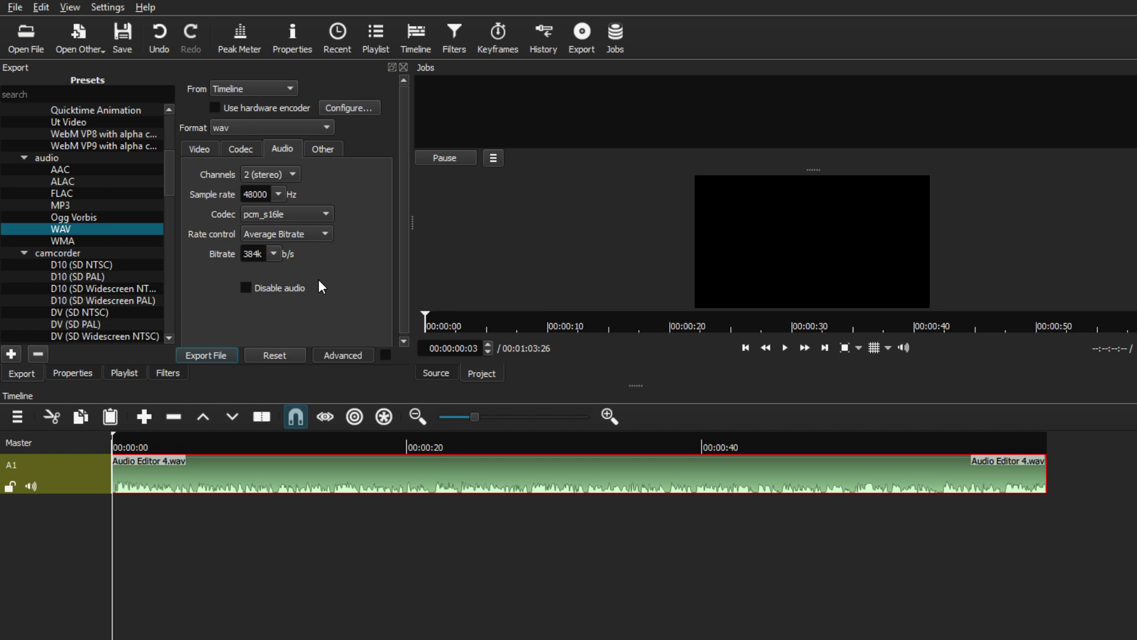
pyautogui.click(216, 148)
pyautogui.click(279, 152)
pyautogui.click(326, 213)
pyautogui.click(351, 215)
pyautogui.click(330, 231)
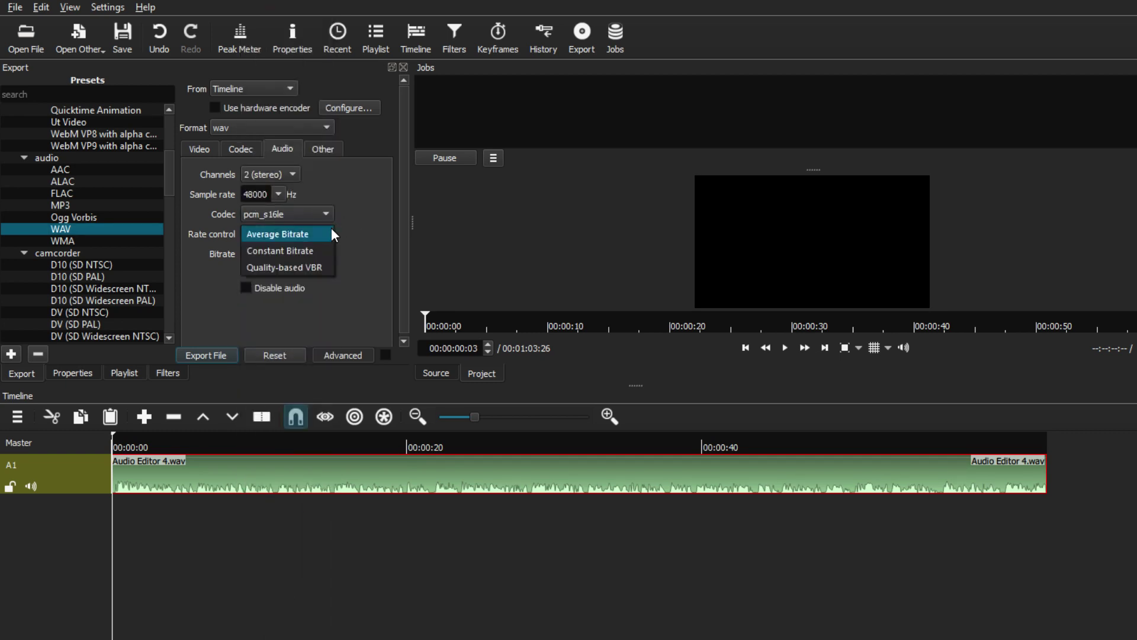
pyautogui.click(352, 227)
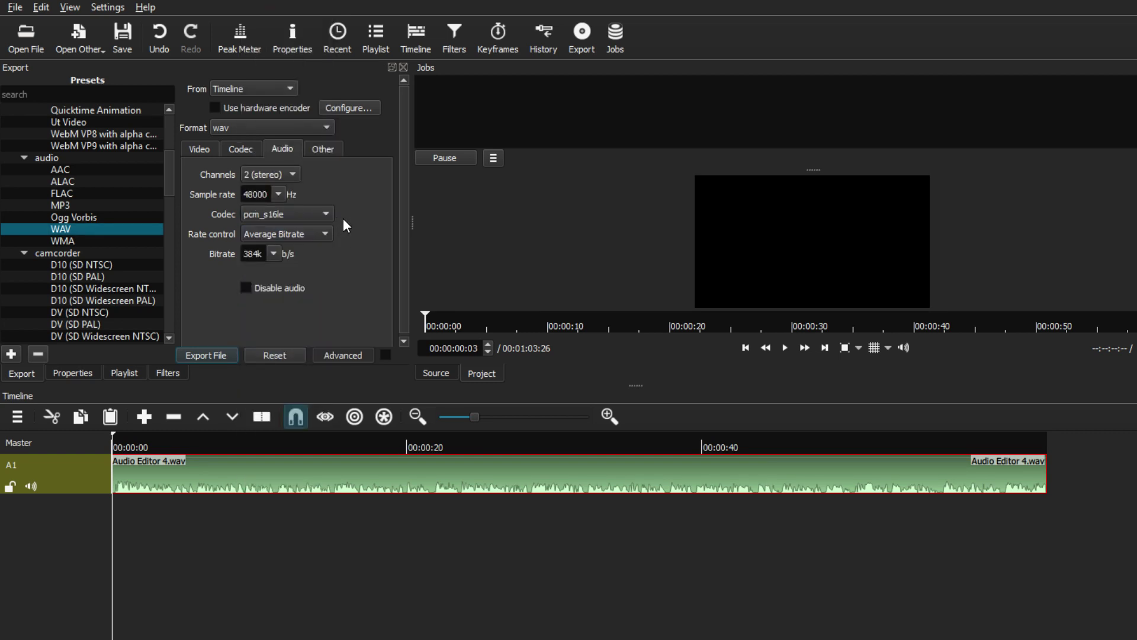
pyautogui.click(222, 359)
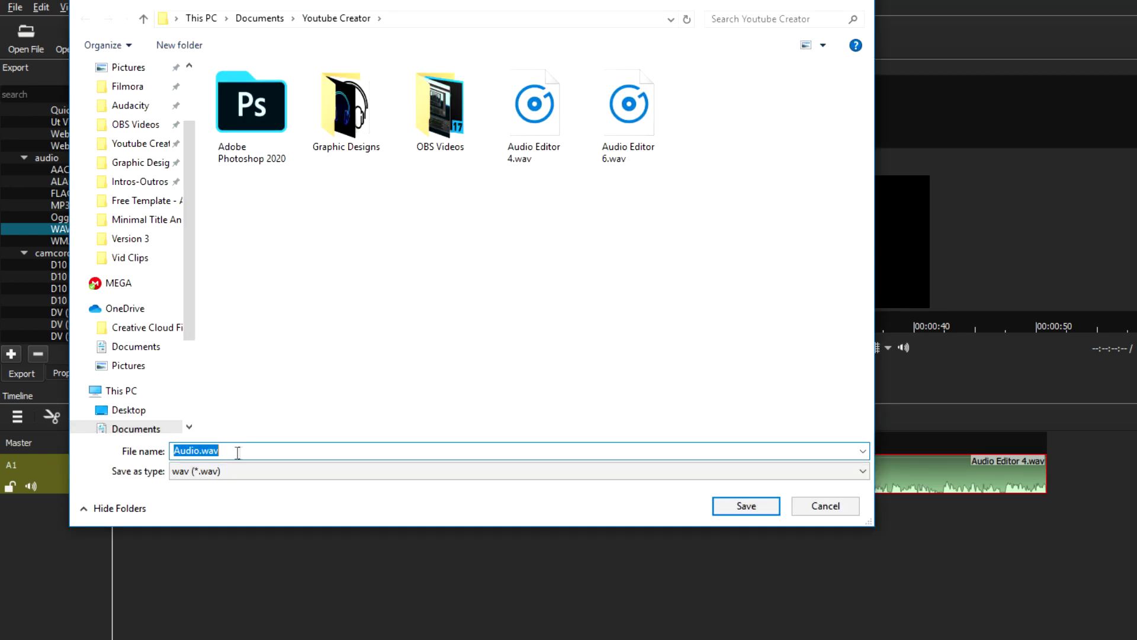
# Step: Save the export as Audio.wav in the Youtube Creator folder
pyautogui.click(747, 508)
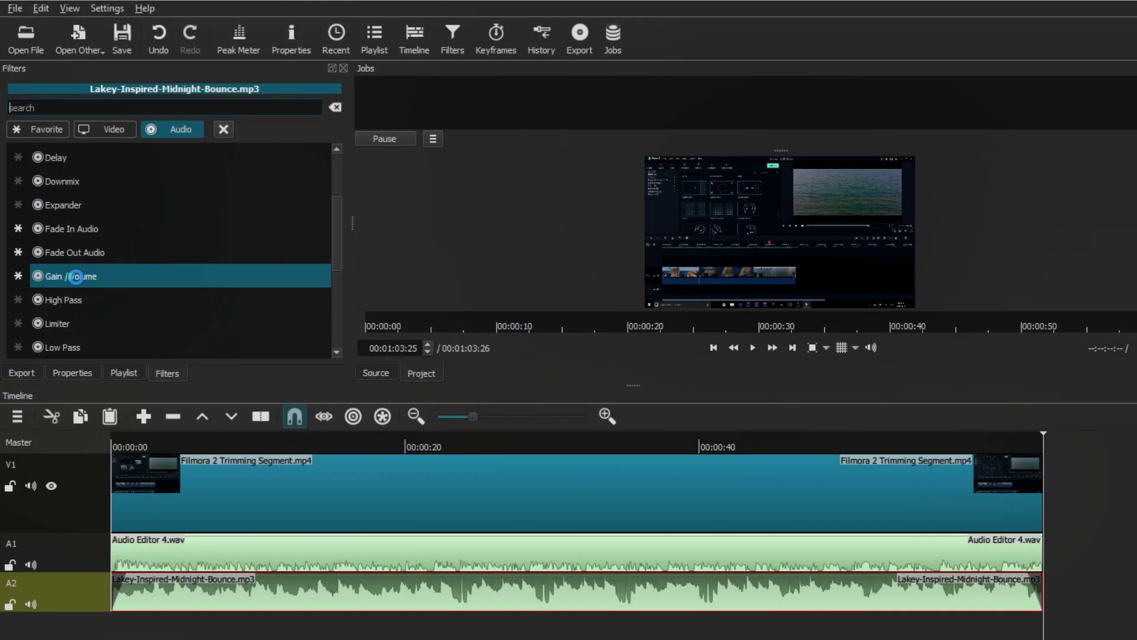
pyautogui.click(76, 276)
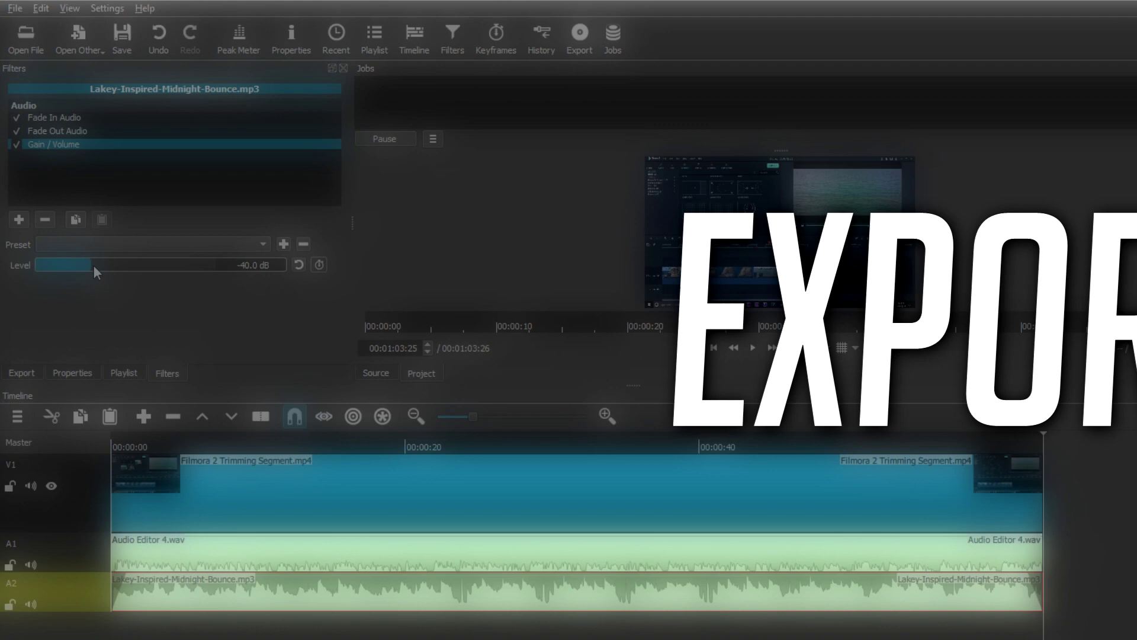
# Step: Lower the music's gain to about -49 dB
pyautogui.moveTo(94, 265); pyautogui.dragTo(91, 265)
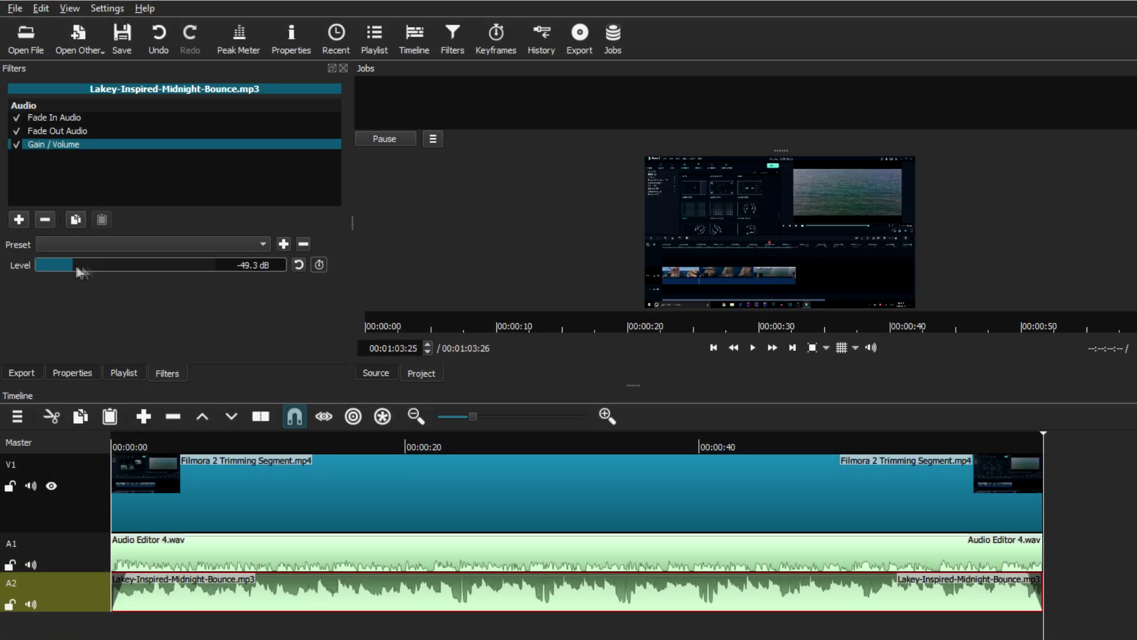
pyautogui.click(19, 219)
pyautogui.scroll(-5, 169, 324)
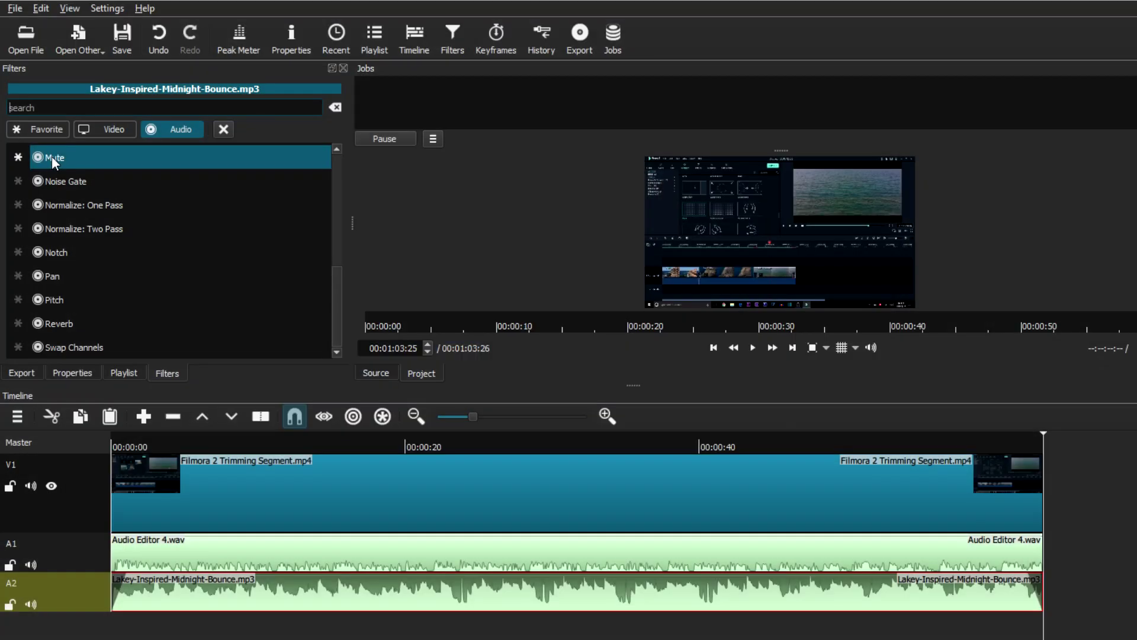
pyautogui.scroll(5, 73, 211)
# Step: Select the Audio Editor 4.wav voiceover clip and add a Gain / Volume filter to it
pyautogui.click(124, 373)
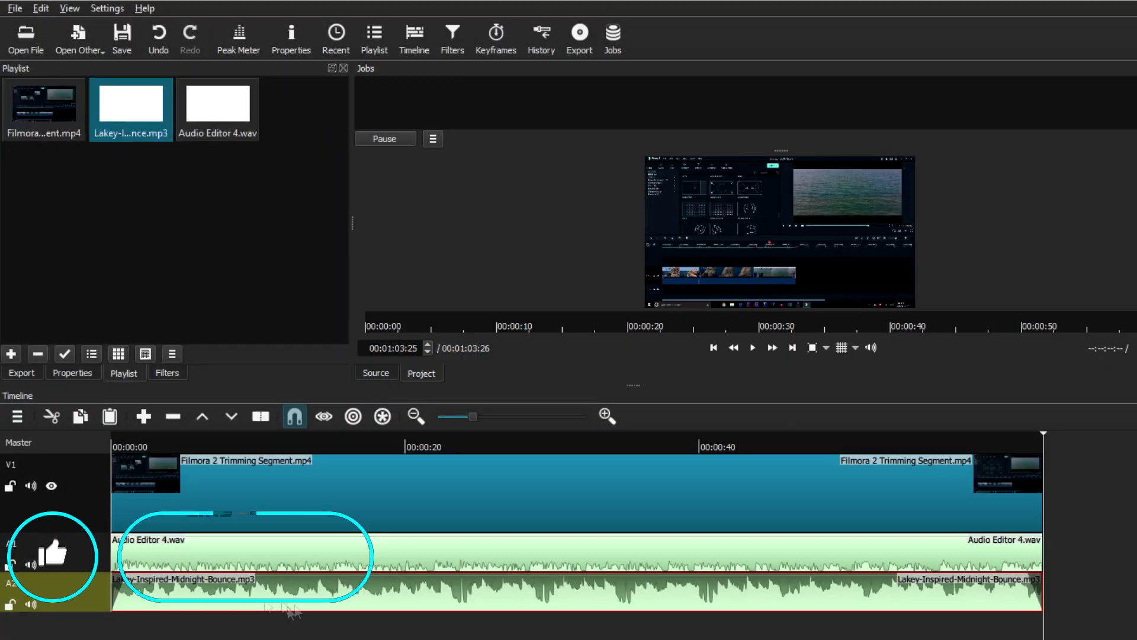
pyautogui.click(274, 561)
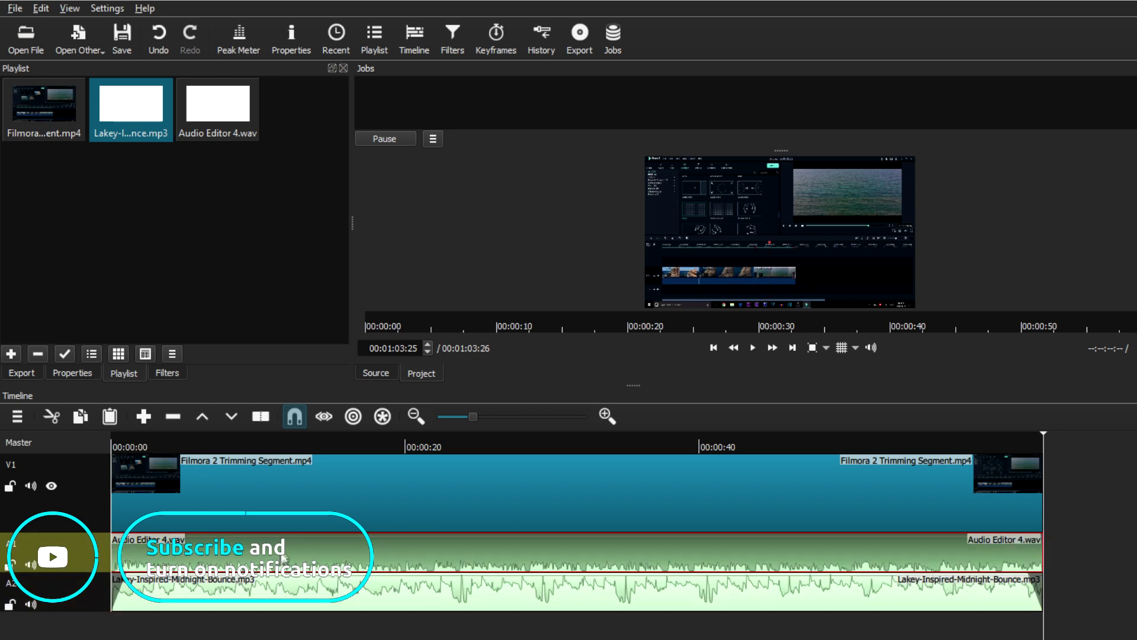
pyautogui.click(167, 372)
pyautogui.click(23, 220)
pyautogui.scroll(-5, 35, 225)
pyautogui.scroll(3, 104, 213)
pyautogui.click(85, 252)
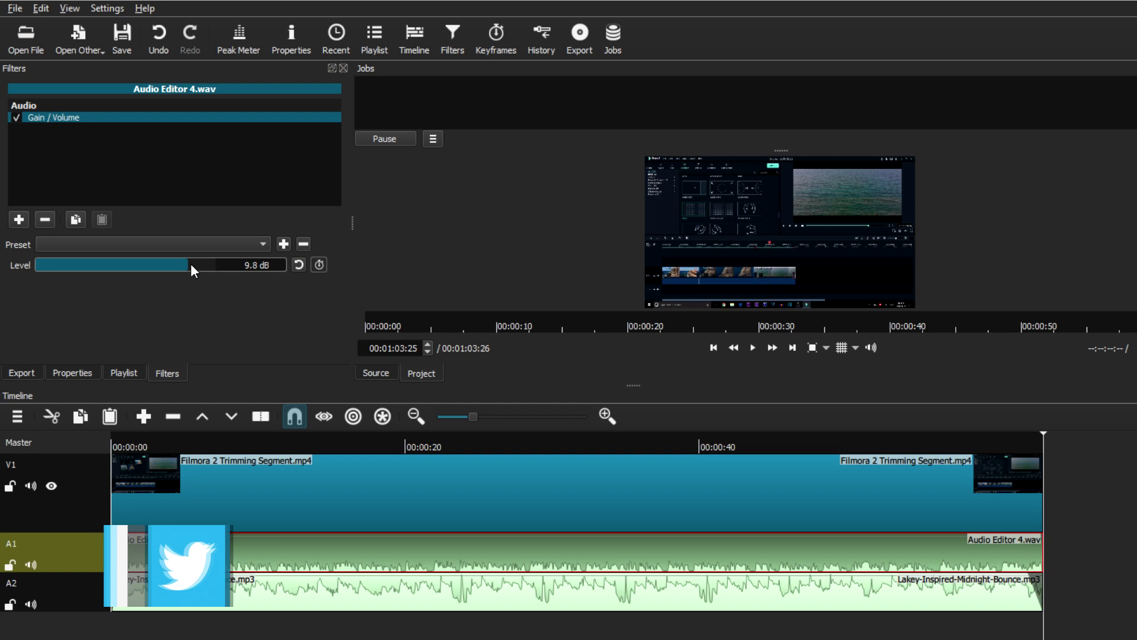
# Step: Add a Bass & Treble filter to the voiceover with bass raised to about 2.8 dB
pyautogui.click(19, 219)
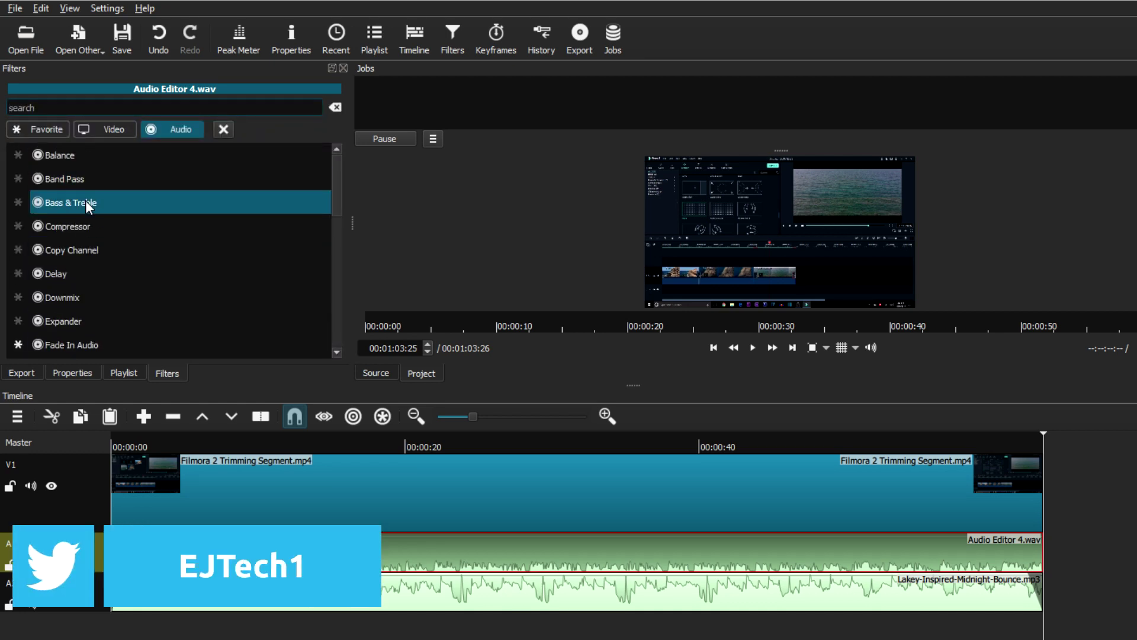
pyautogui.click(86, 201)
pyautogui.moveTo(99, 312); pyautogui.dragTo(97, 299)
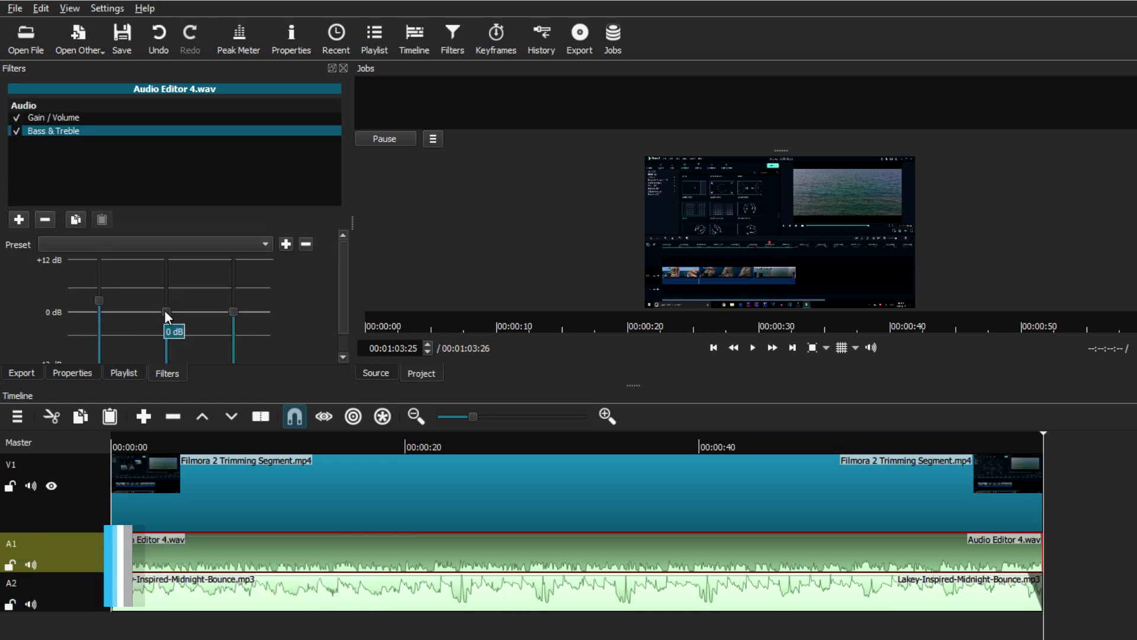
pyautogui.scroll(-1, 341, 319)
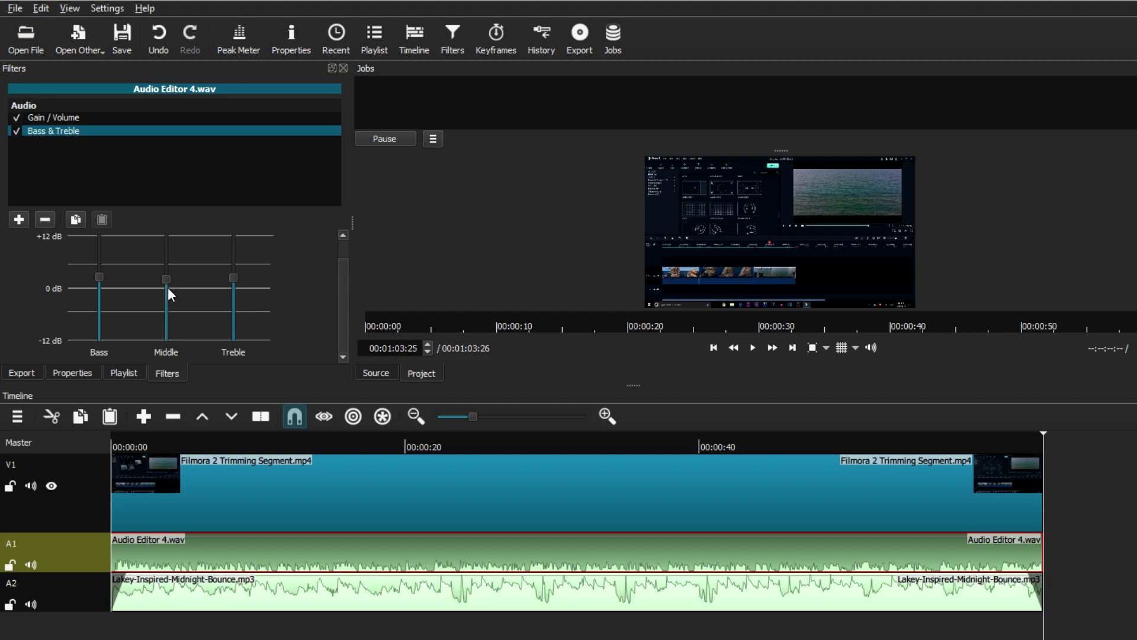